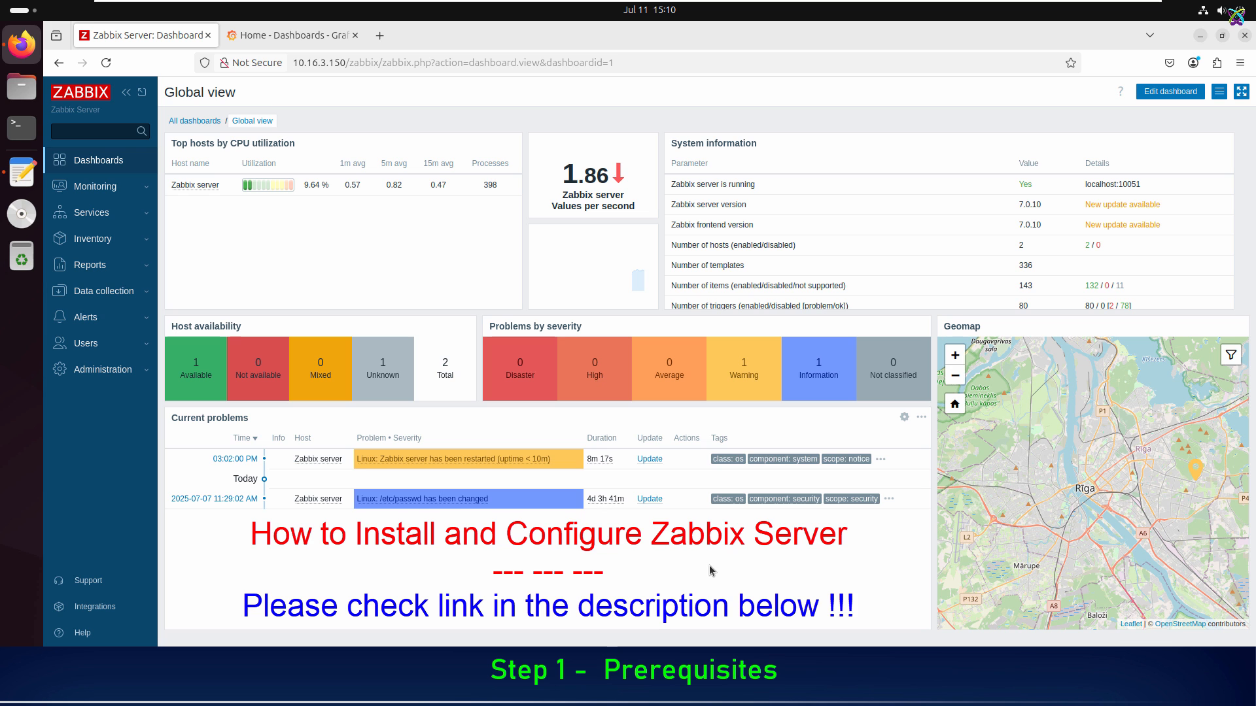
Step: Switch to Grafana, search its plugin catalog for "zabbix" and open the Zabbix plugin's page
left_click(292, 35)
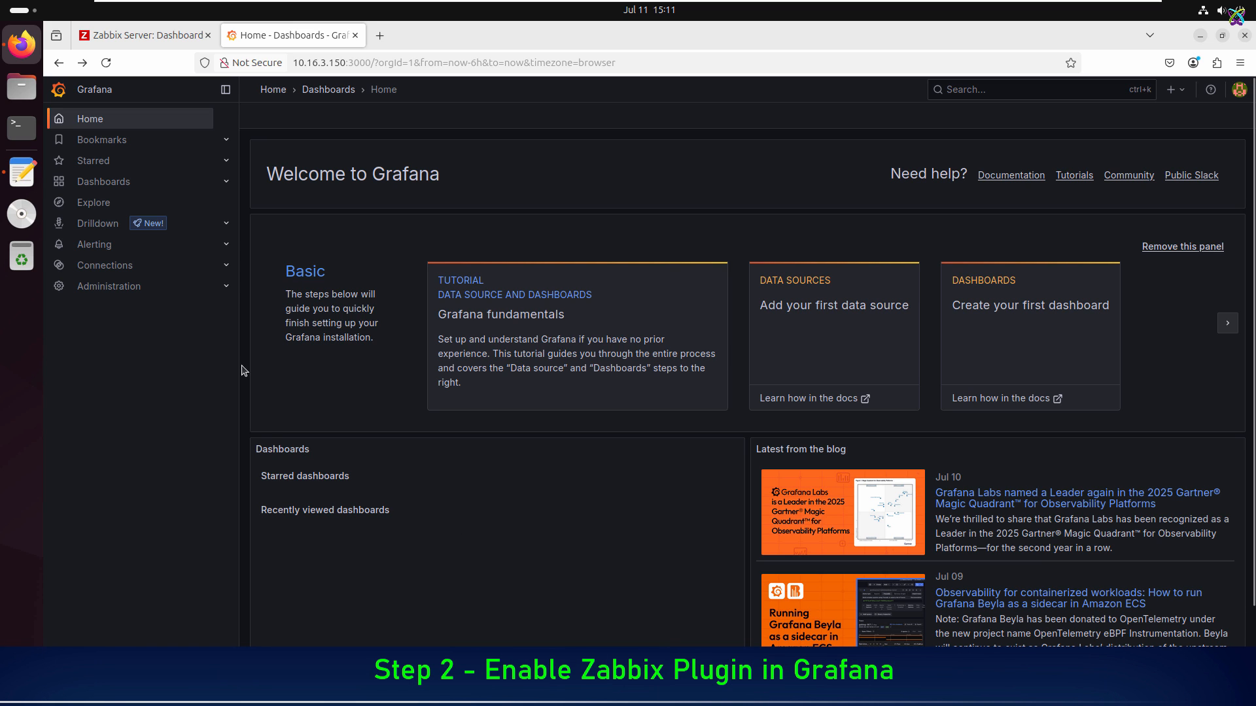
left_click(225, 286)
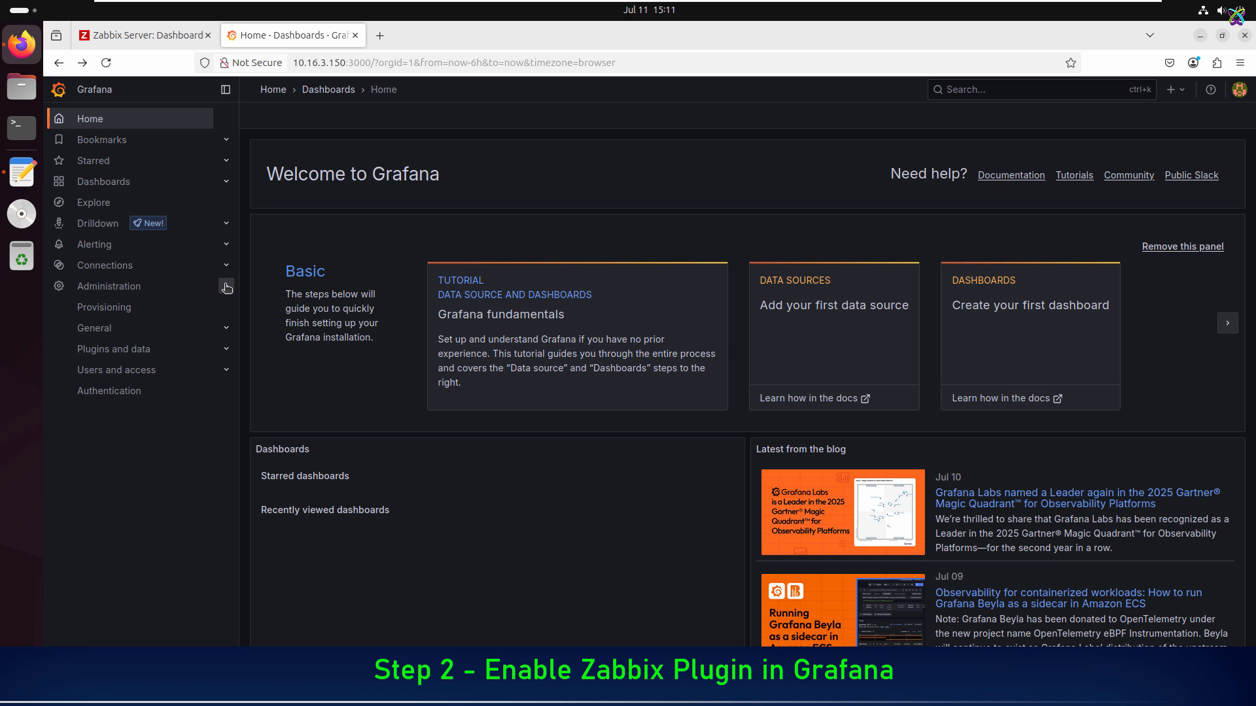
left_click(227, 352)
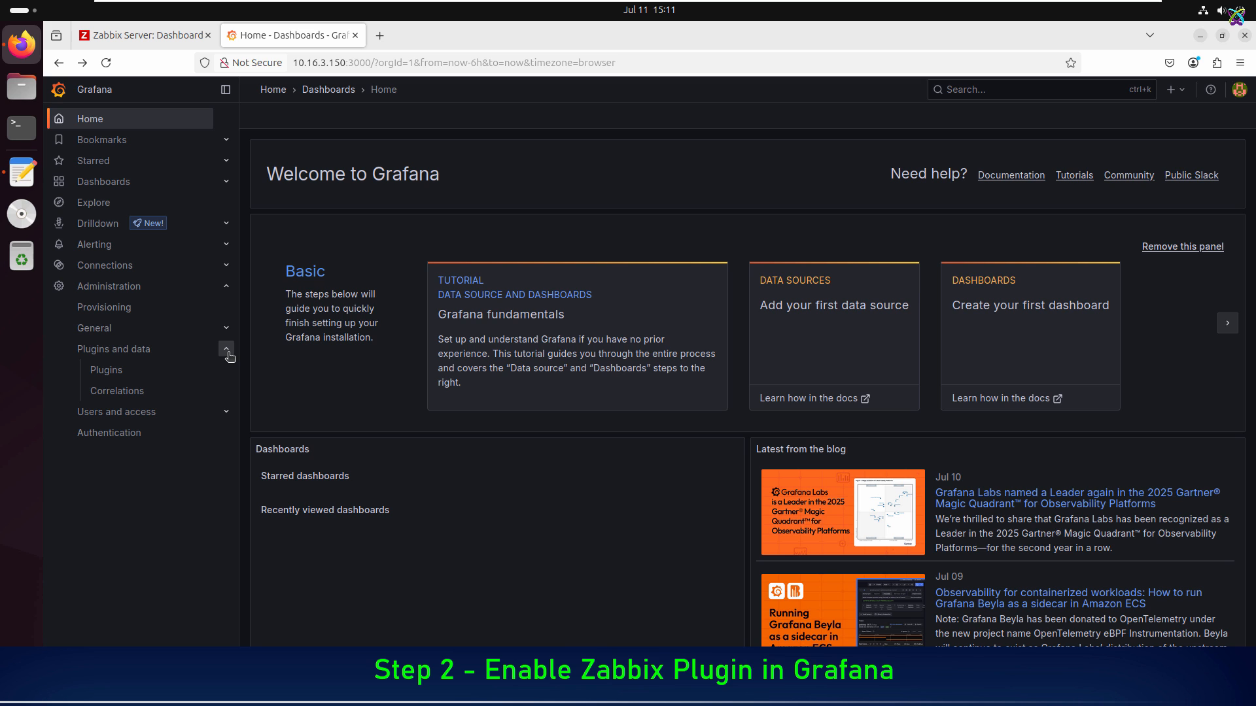
left_click(106, 370)
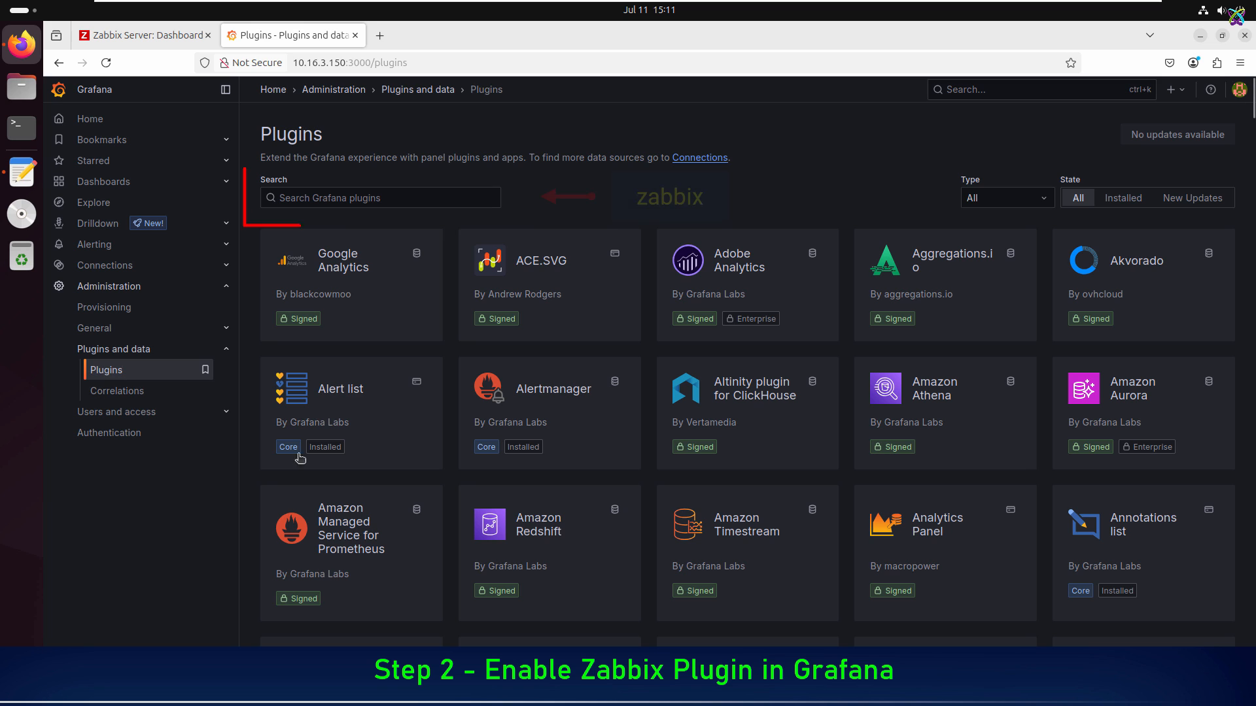
left_click(465, 194)
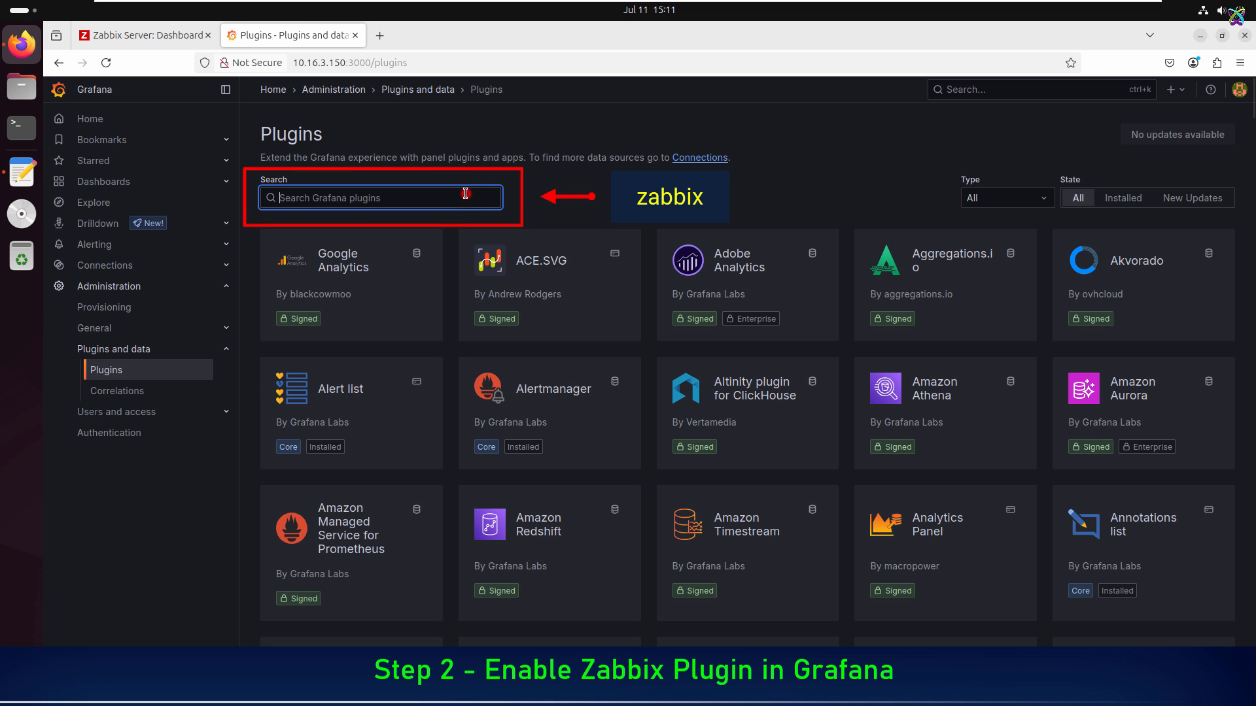
type("zabbix")
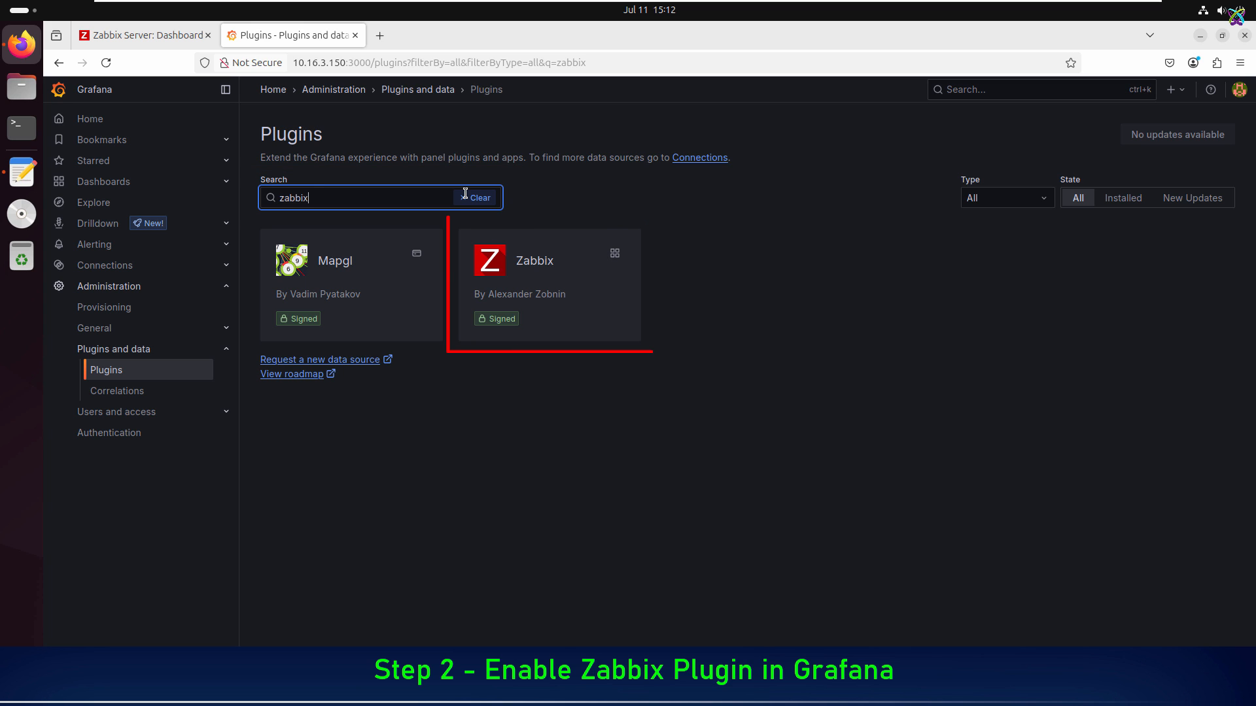
left_click(570, 286)
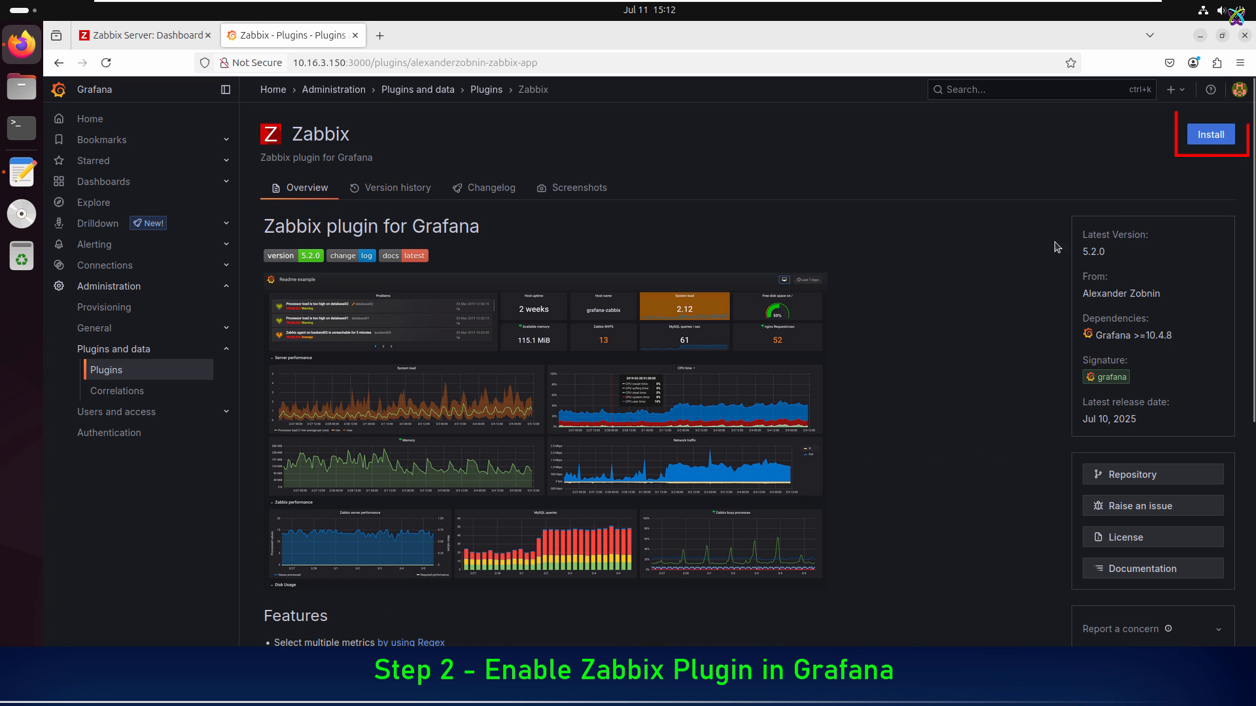
Step: Install the Zabbix plugin and enable it
left_click(1217, 136)
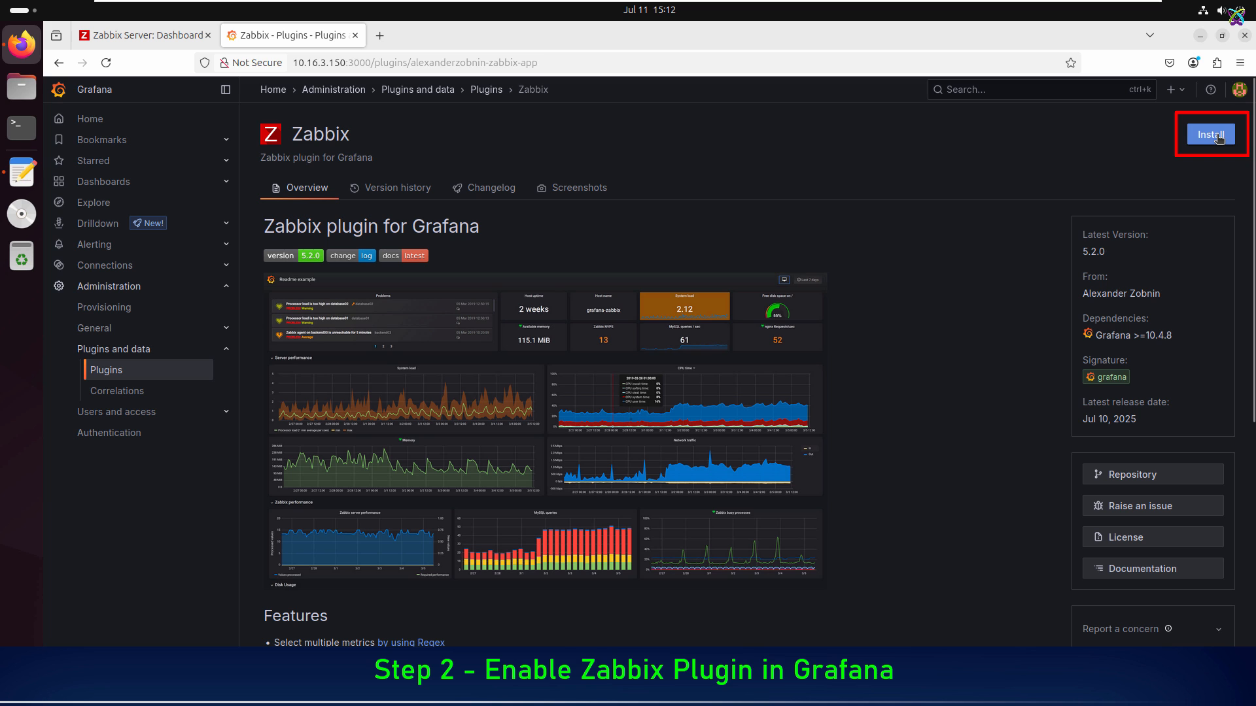
left_click(1211, 135)
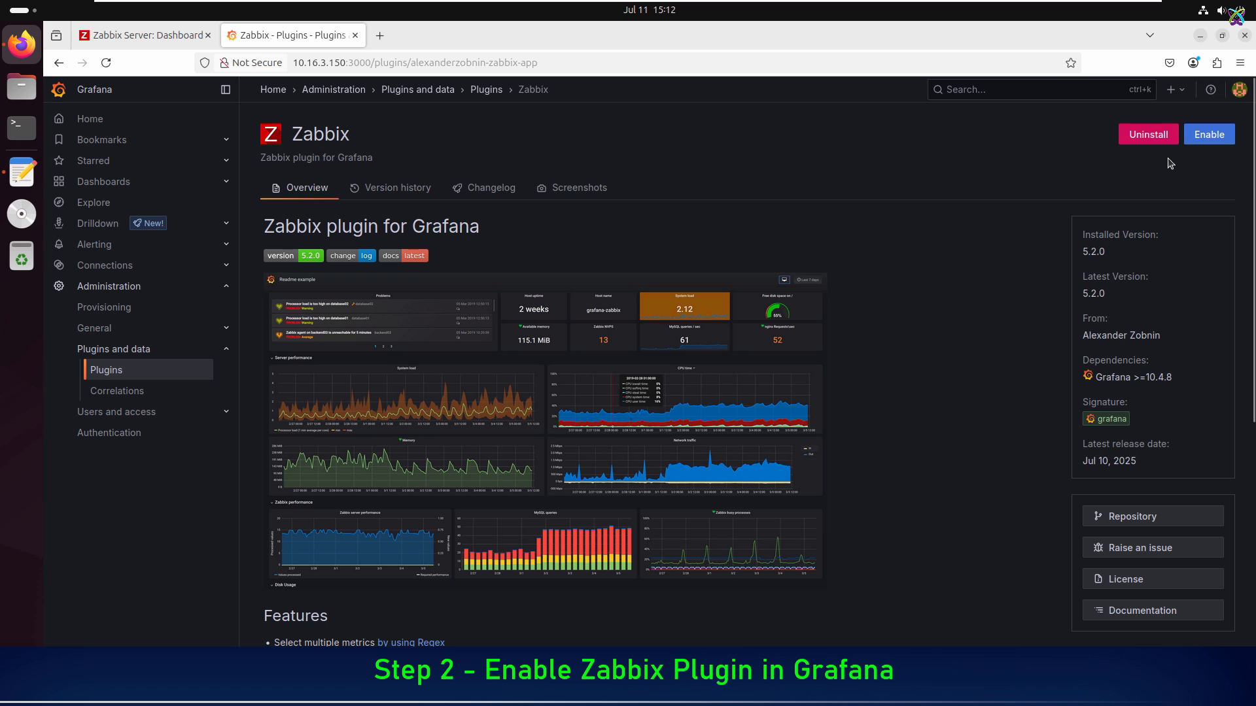
left_click(1202, 144)
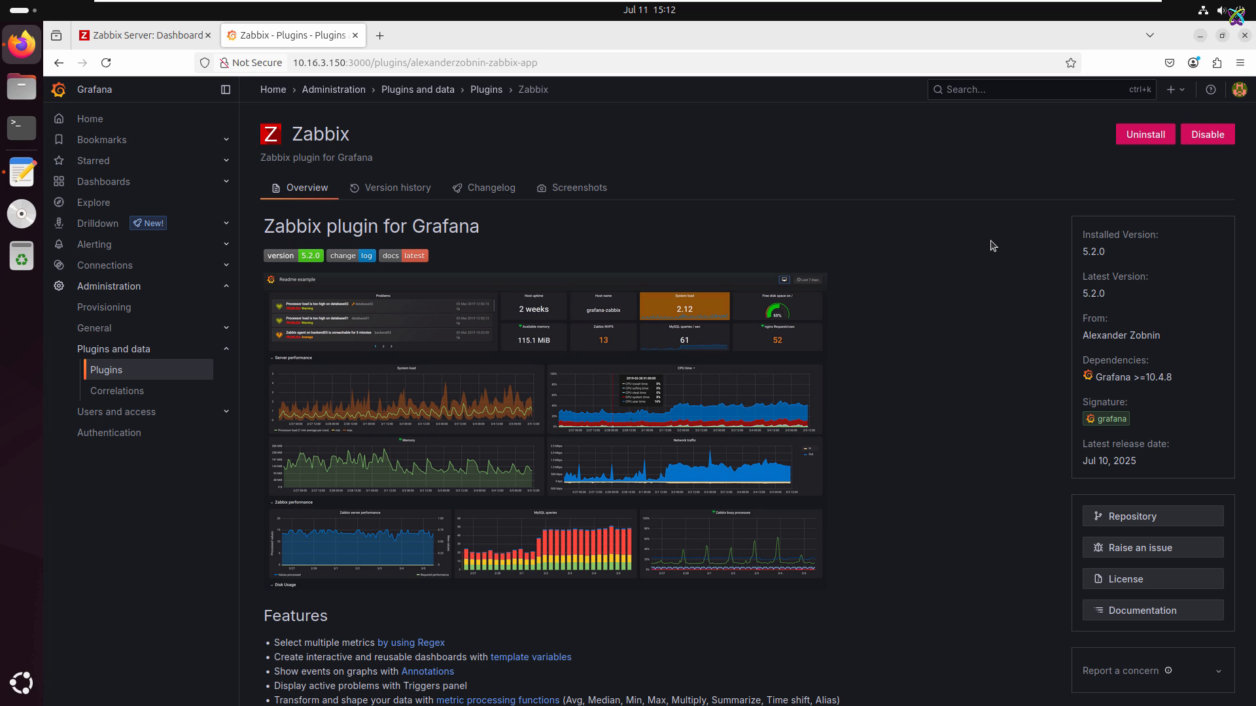
Step: Add a new data source of type Zabbix, filtering the available types by "zabbix"
left_click(226, 266)
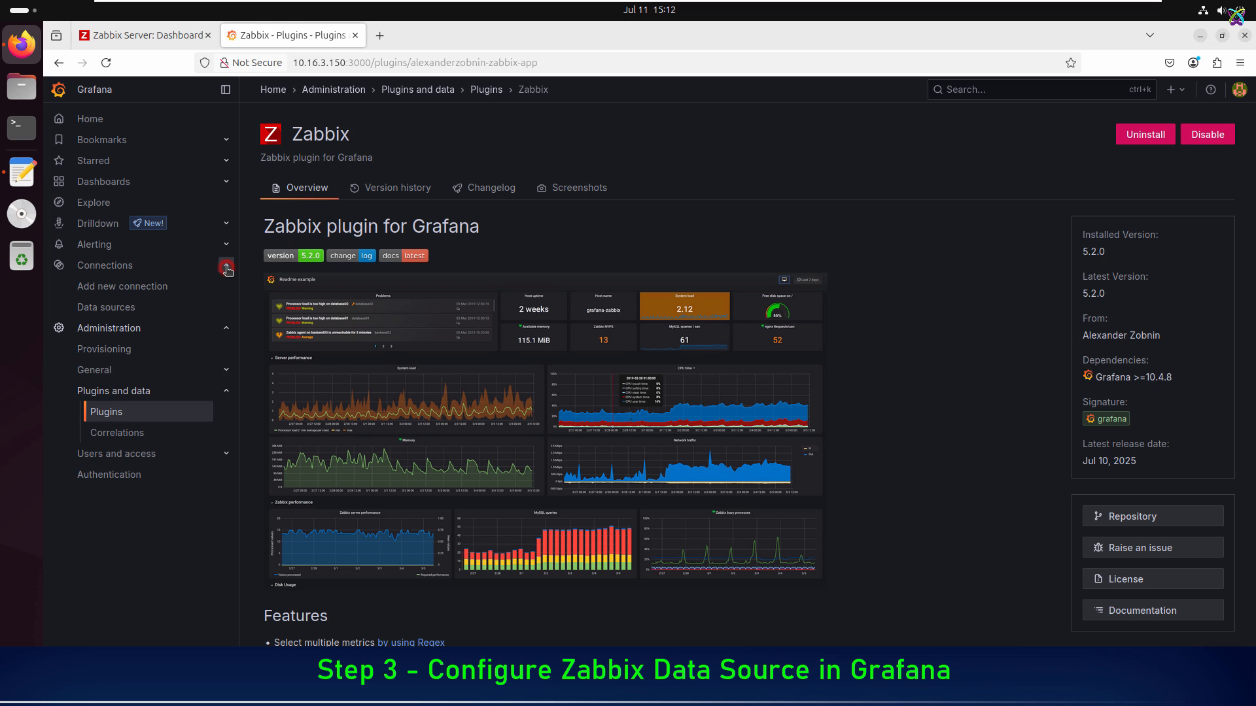
left_click(117, 316)
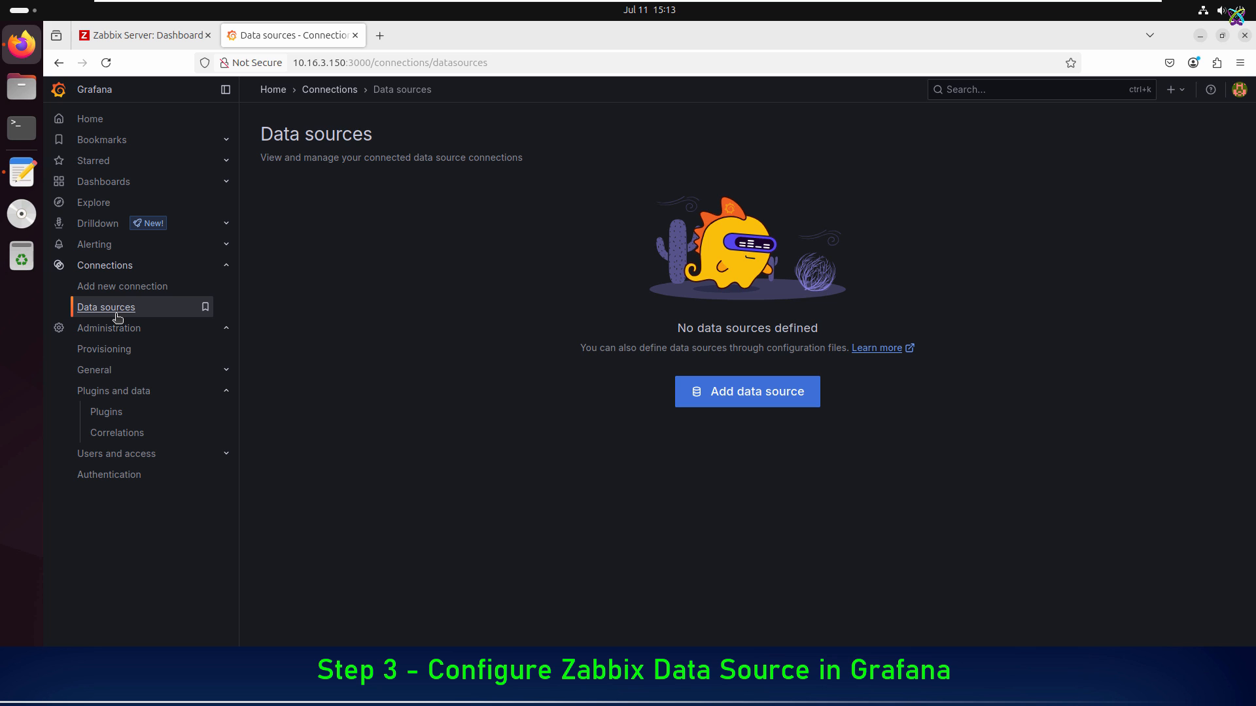
left_click(754, 397)
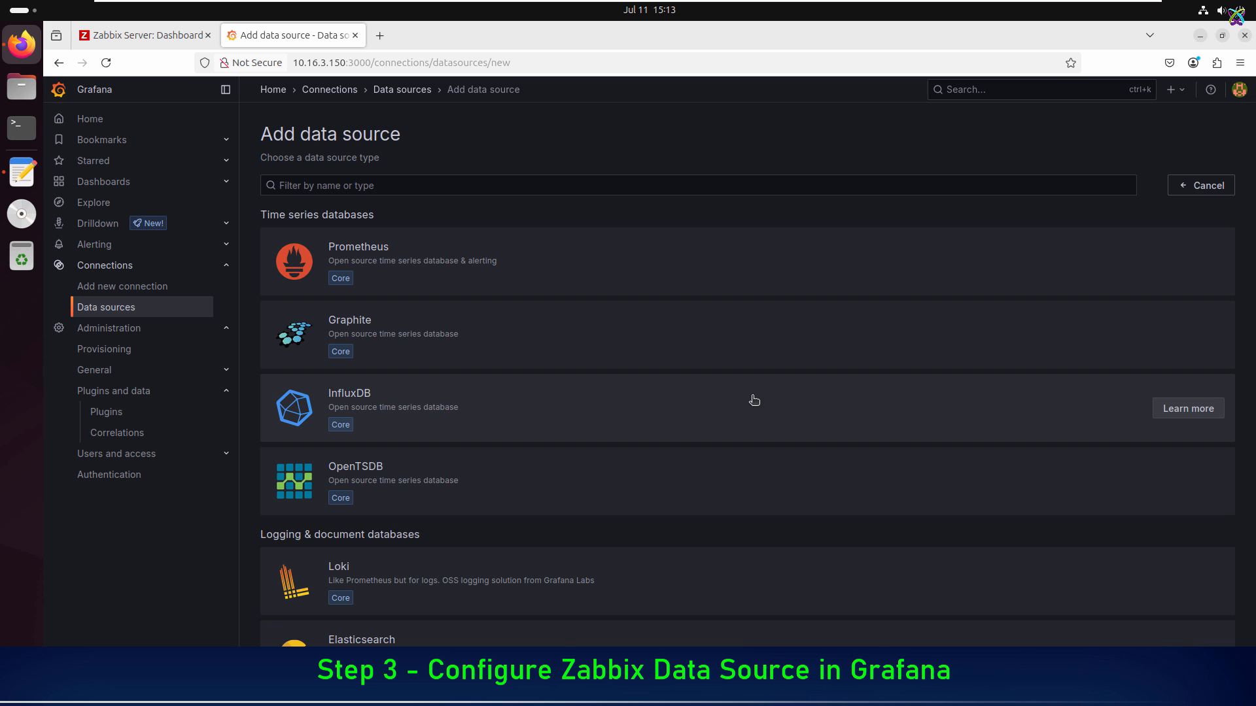
left_click(472, 184)
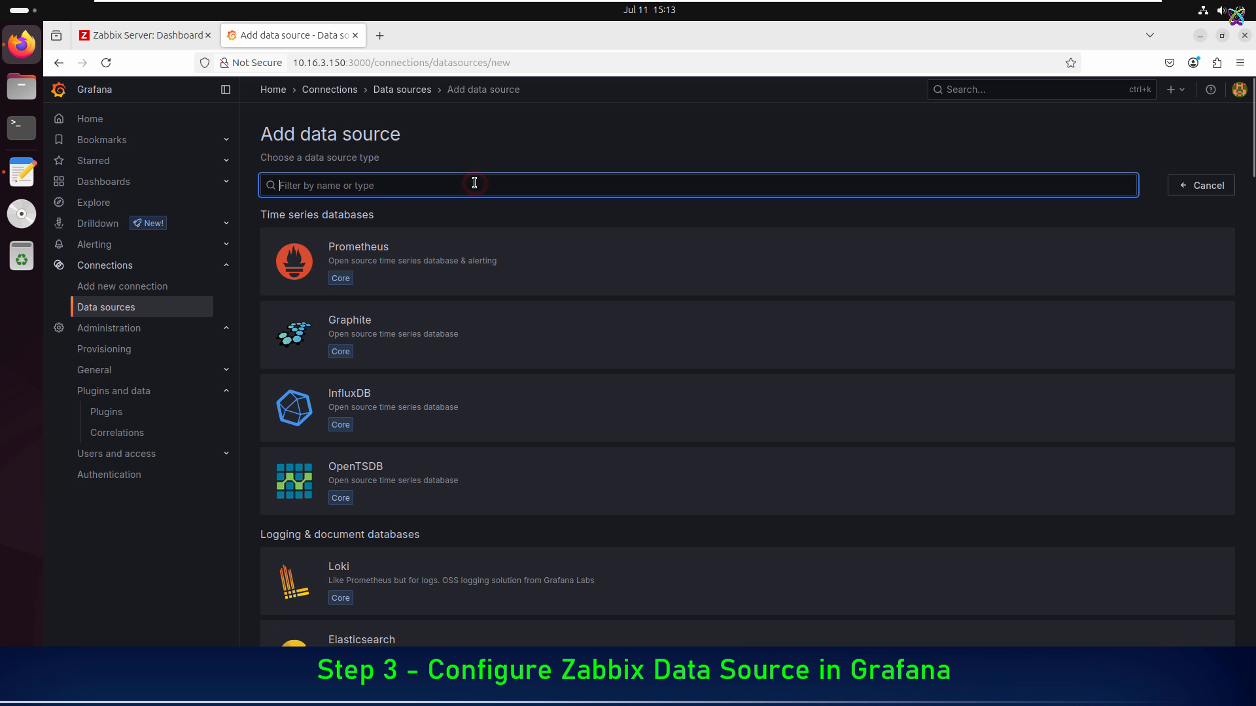
type("zabbix")
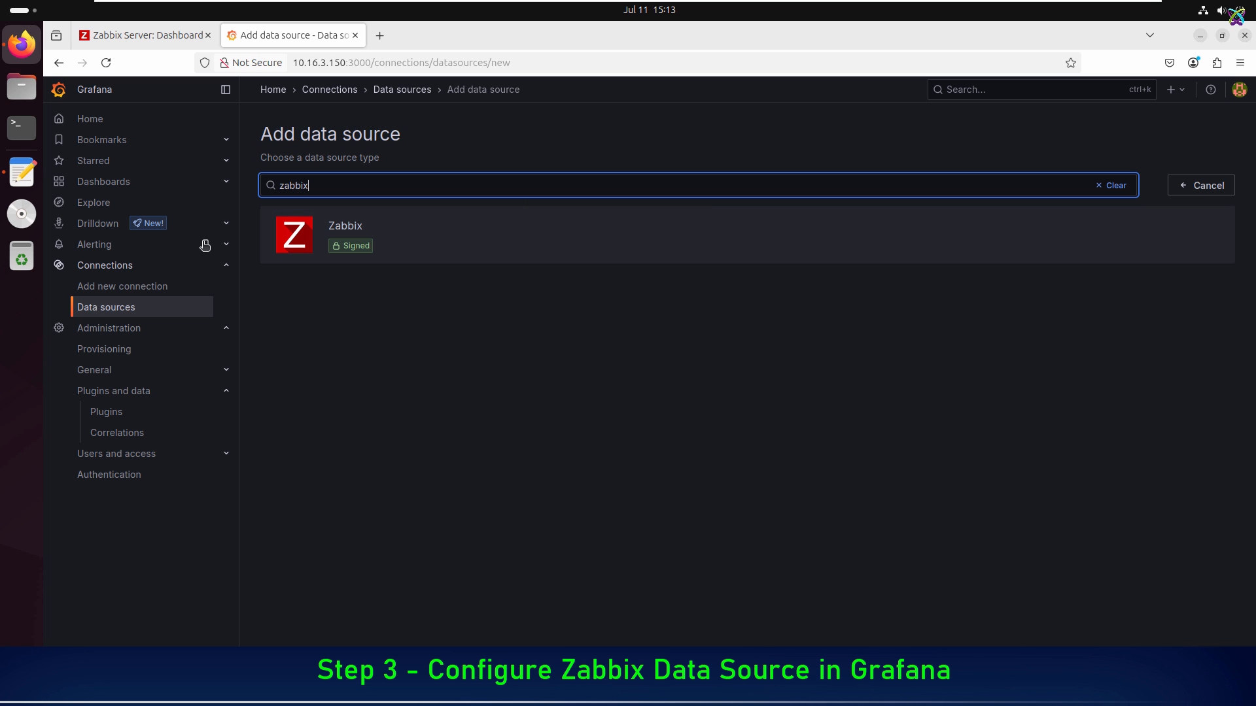
left_click(422, 234)
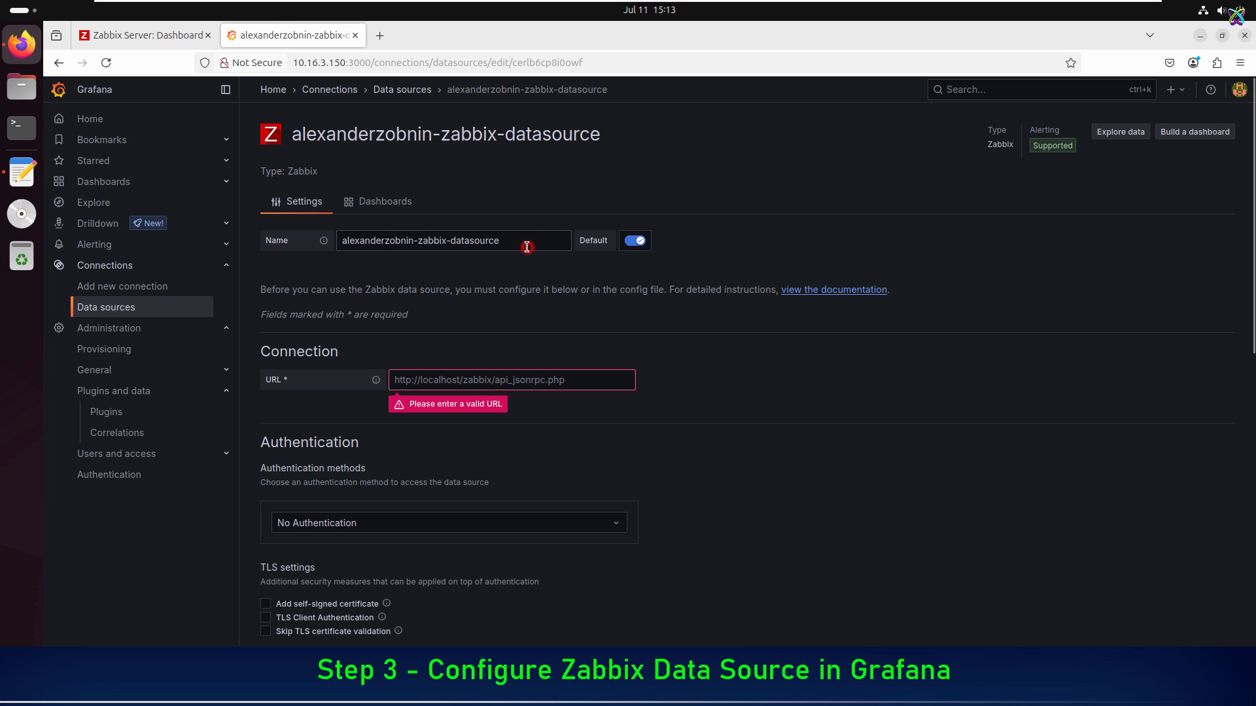
Step: Rename the new data source as Zabbix-Data
left_click_drag(523, 247, 332, 247)
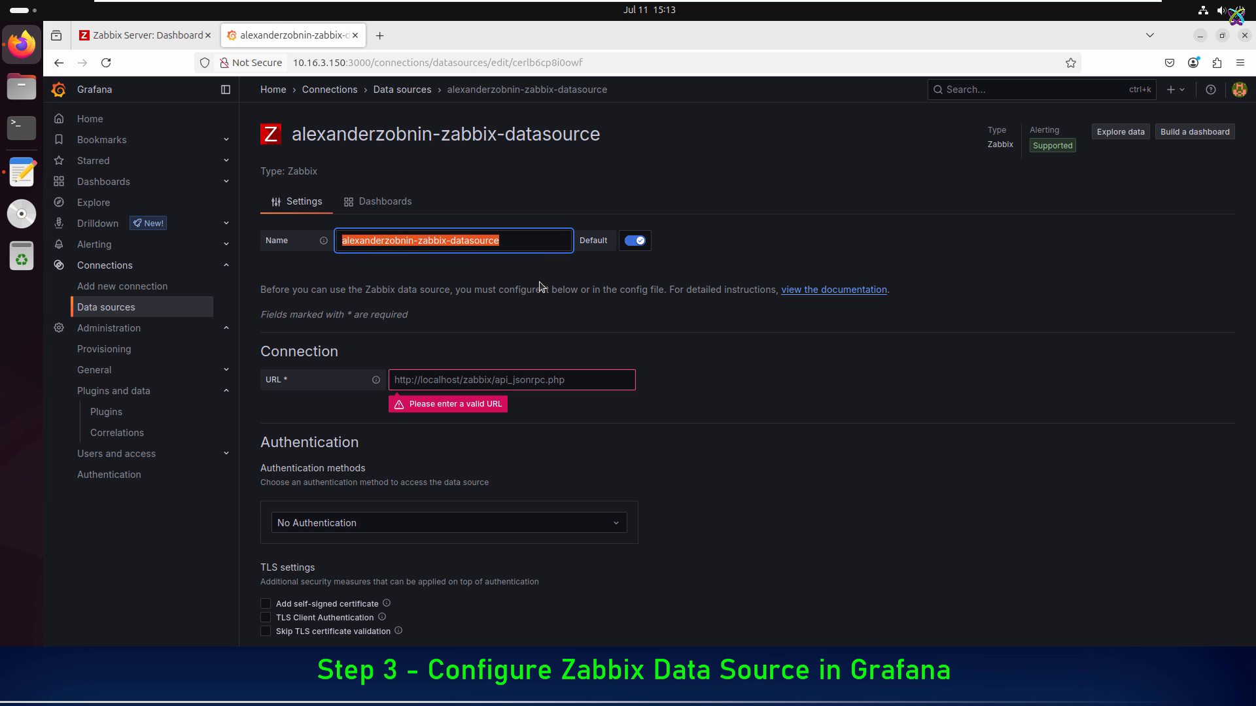
type("Zabbix-")
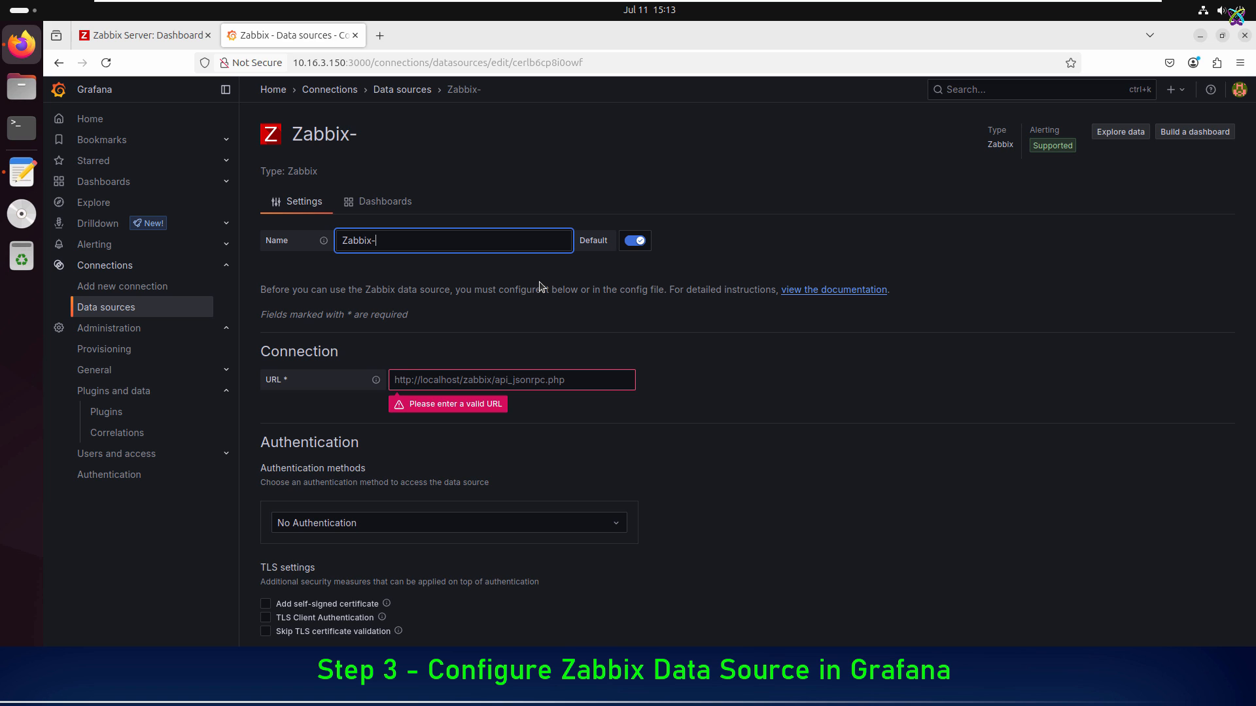
type("Data")
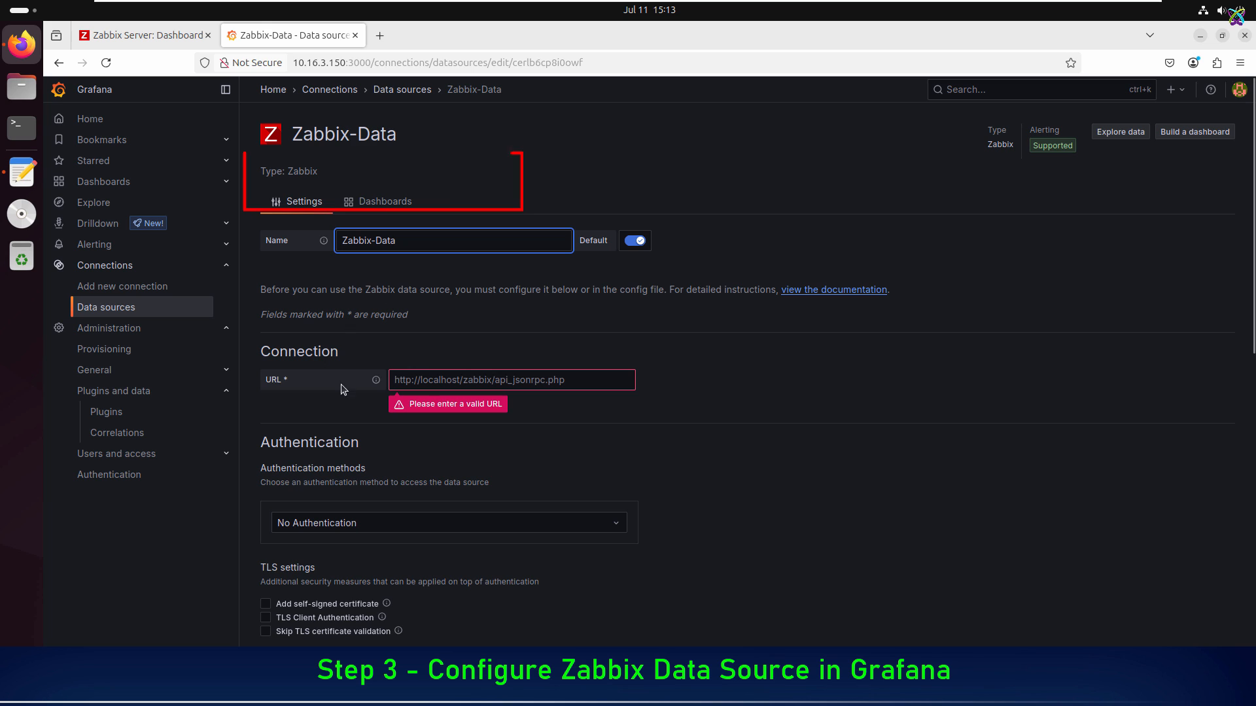
left_click(618, 385)
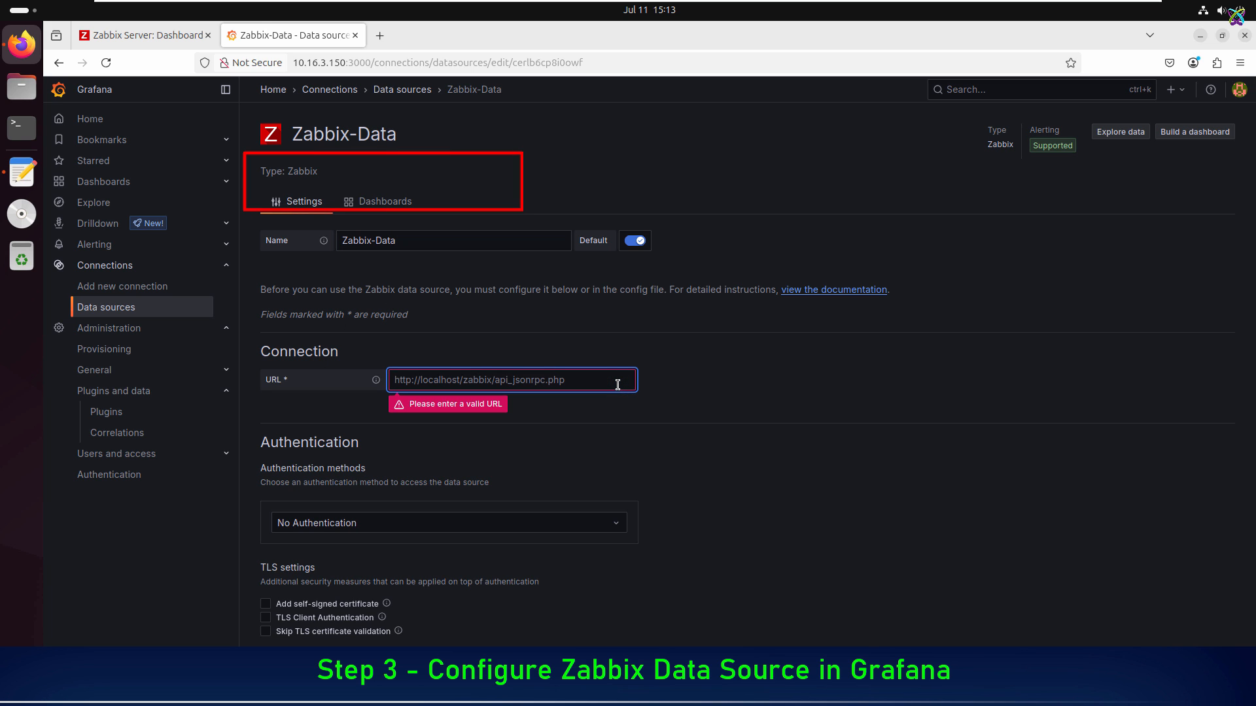
left_click(27, 179)
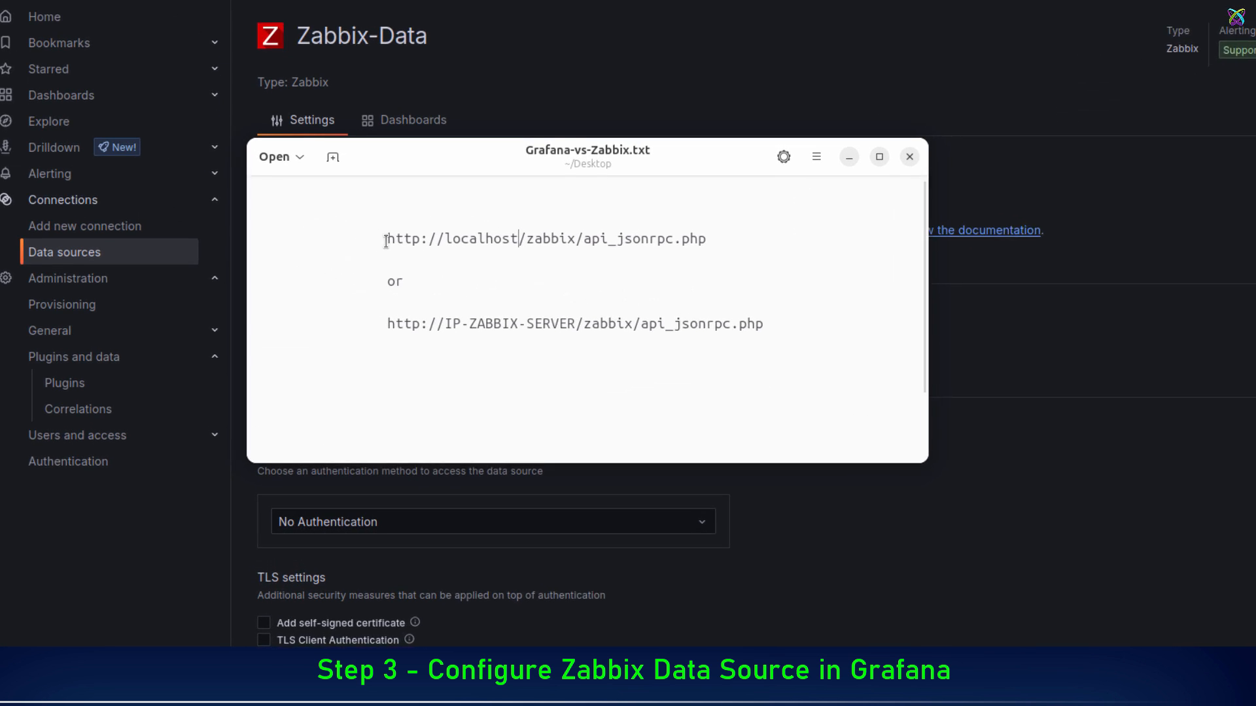
left_click_drag(412, 182, 826, 184)
left_click(827, 184)
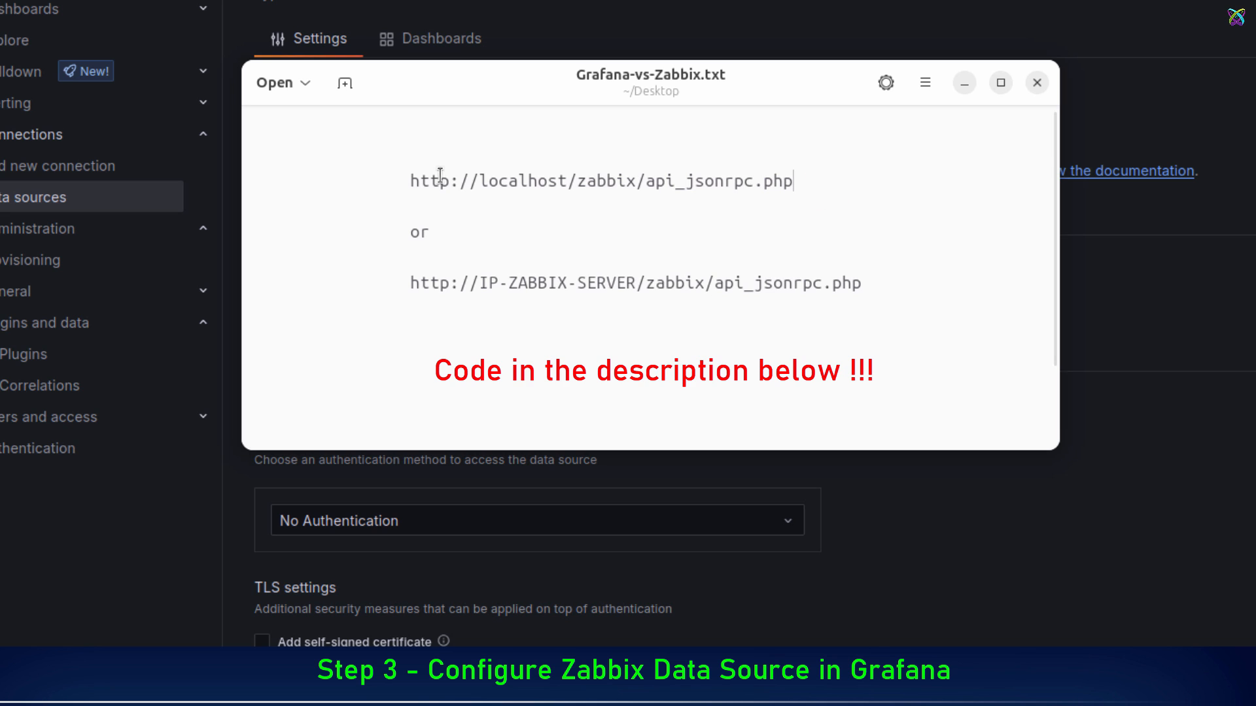
left_click_drag(413, 178, 872, 279)
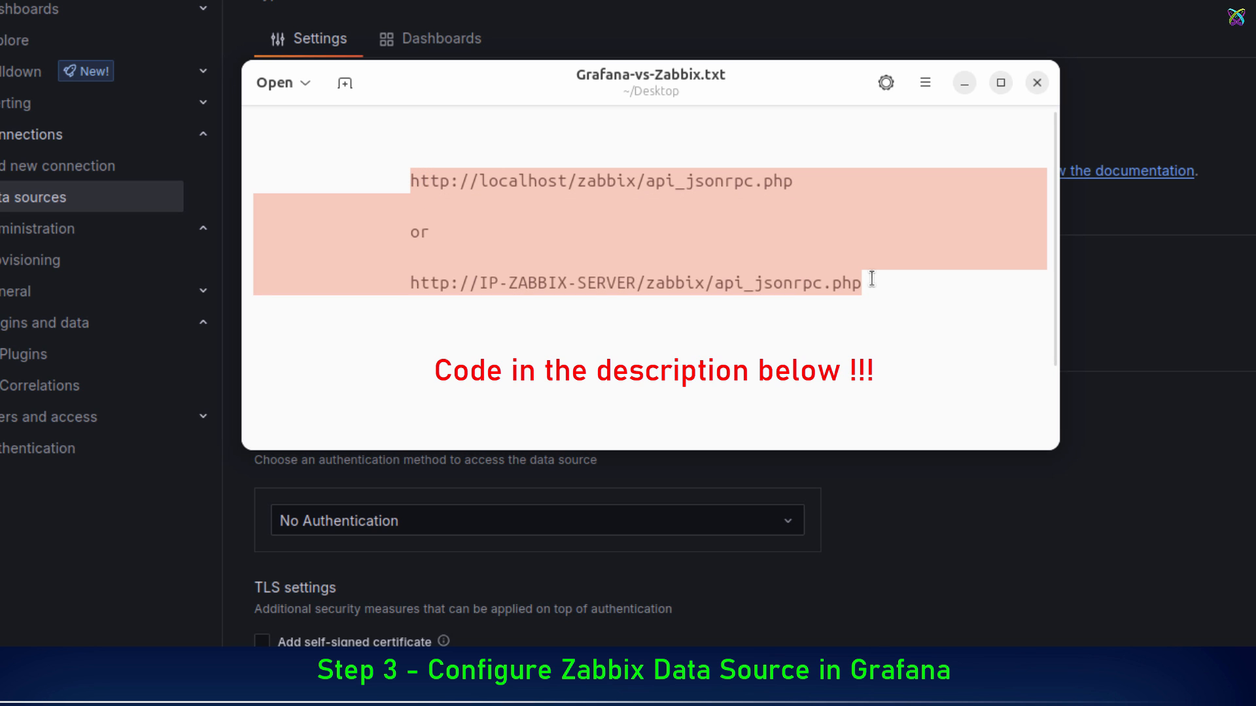
left_click(414, 178)
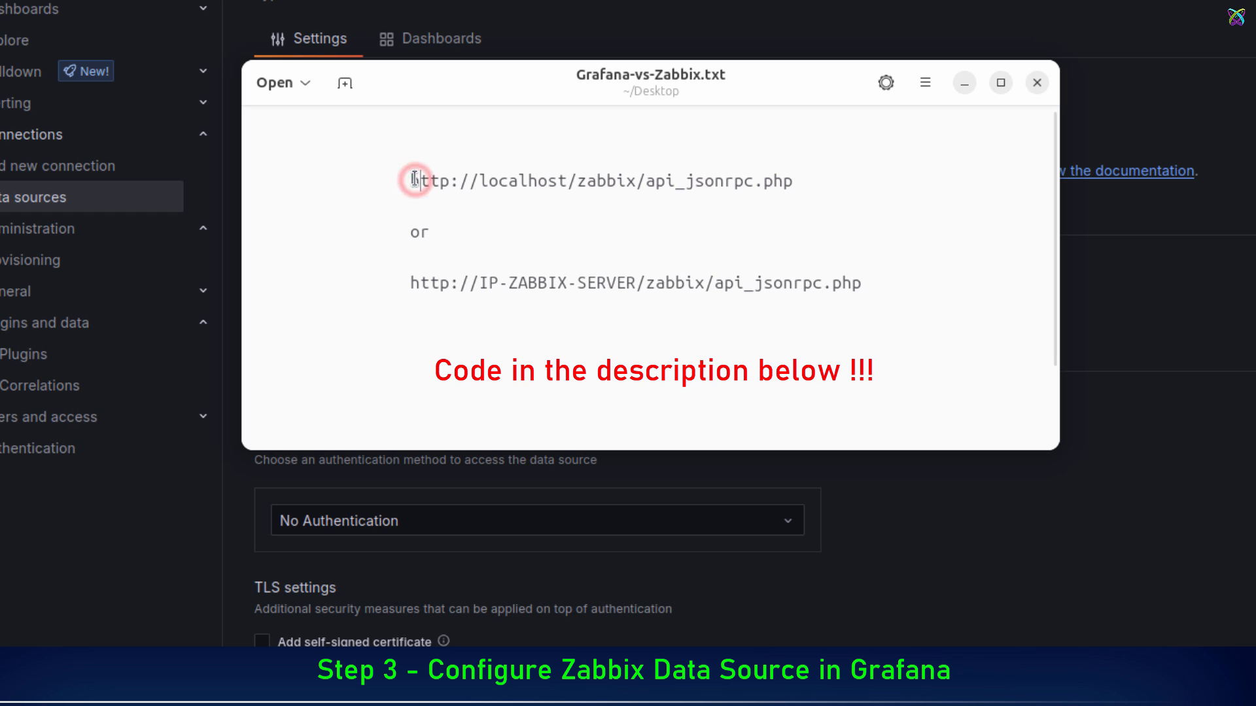
left_click_drag(414, 178, 826, 176)
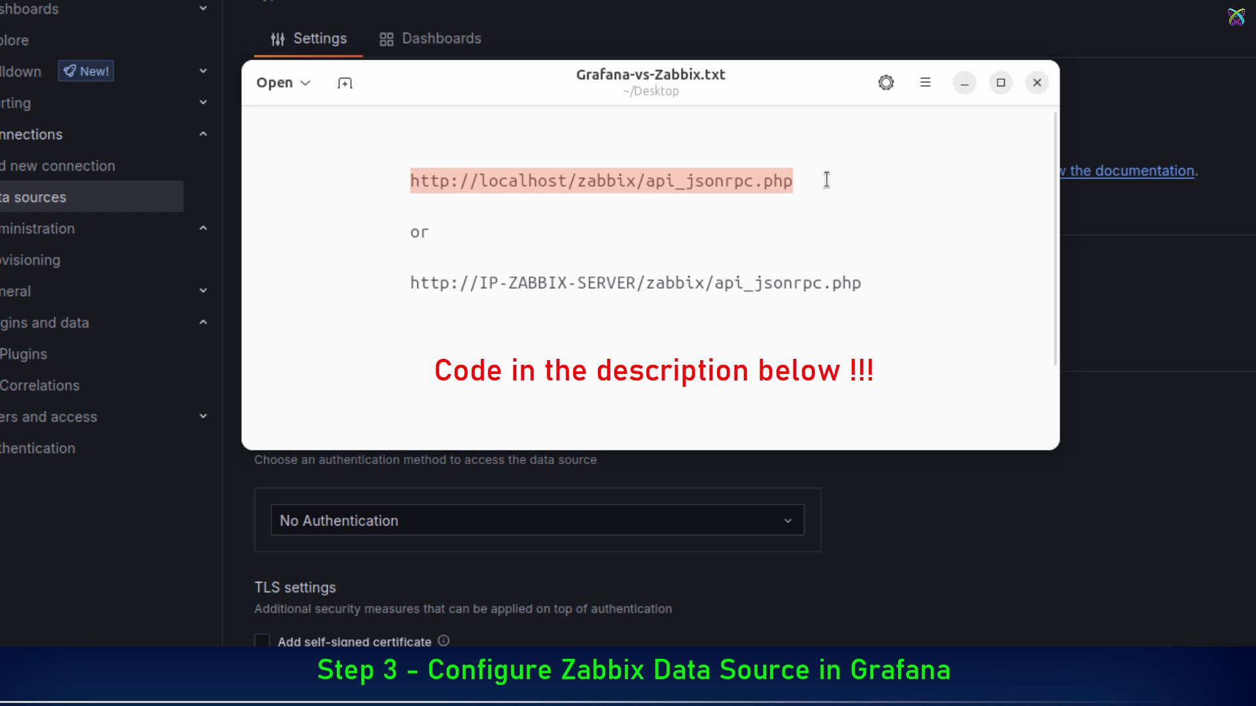
right_click(740, 181)
left_click(838, 246)
left_click(964, 83)
left_click(640, 296)
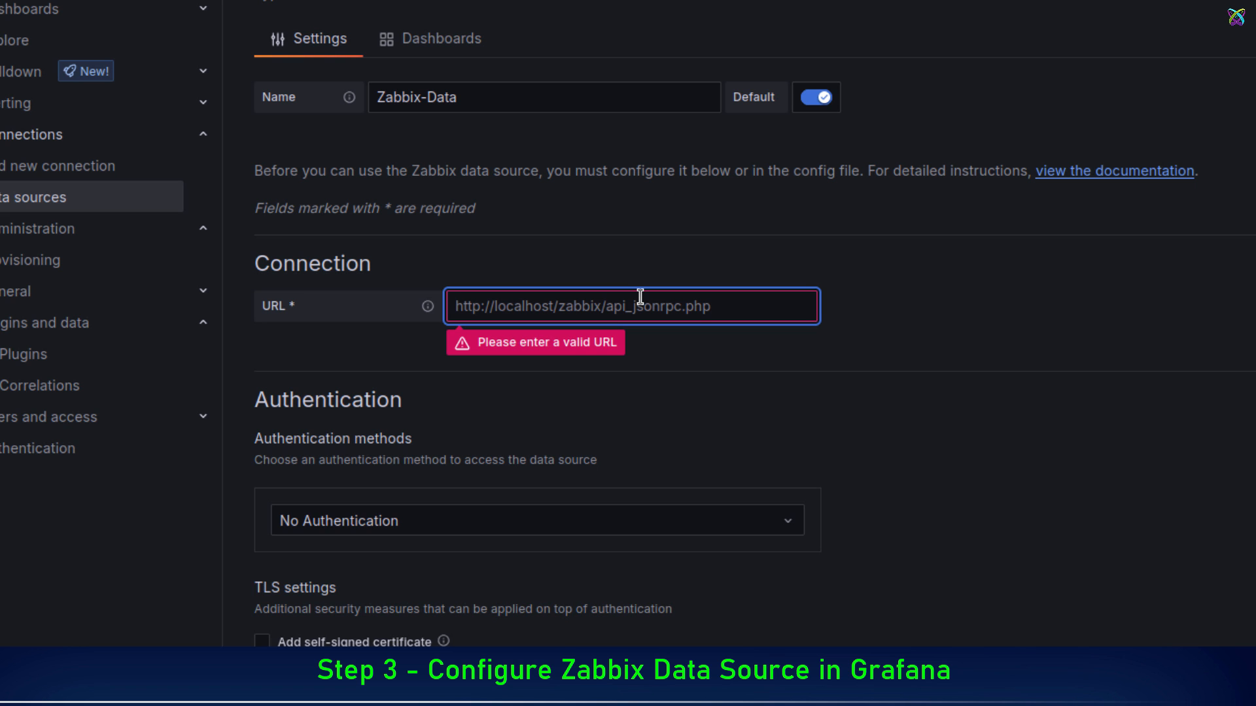
key("ctrl+v")
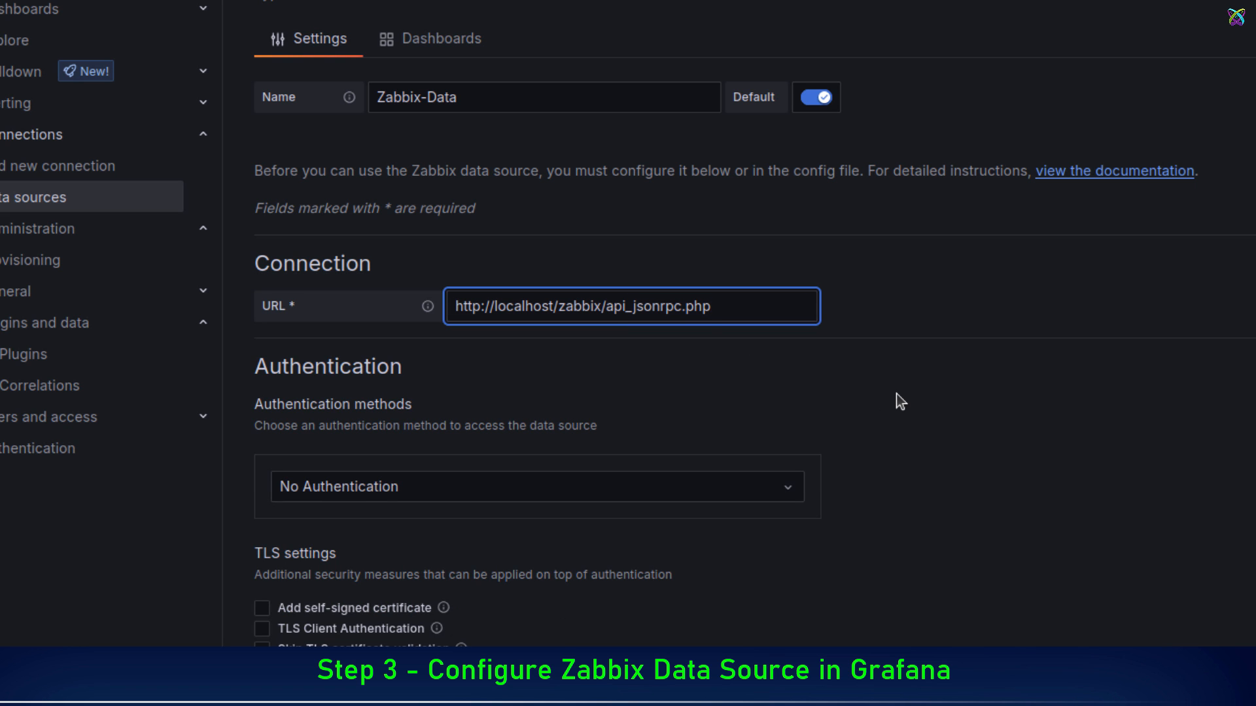
Step: Fill in the Zabbix Connection credentials with the username Admin and the account password
scroll(896, 393, "down", 10)
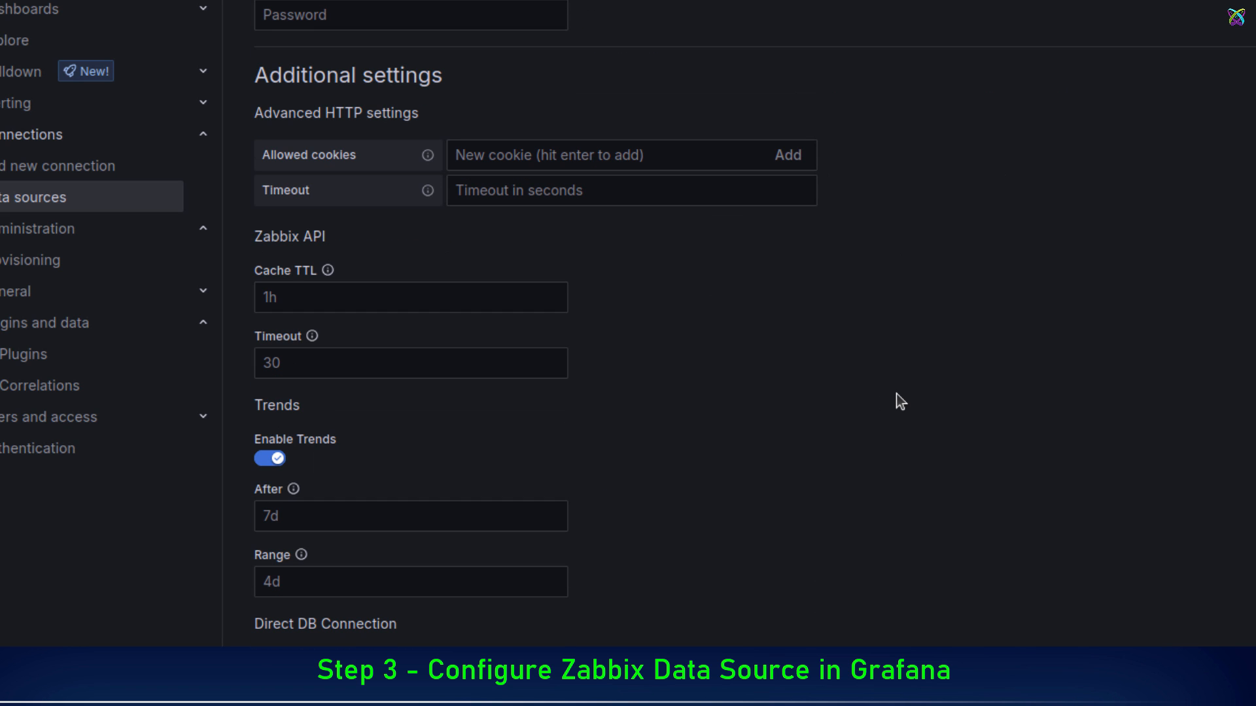
scroll(896, 394, "down", 2)
scroll(896, 394, "up", 8)
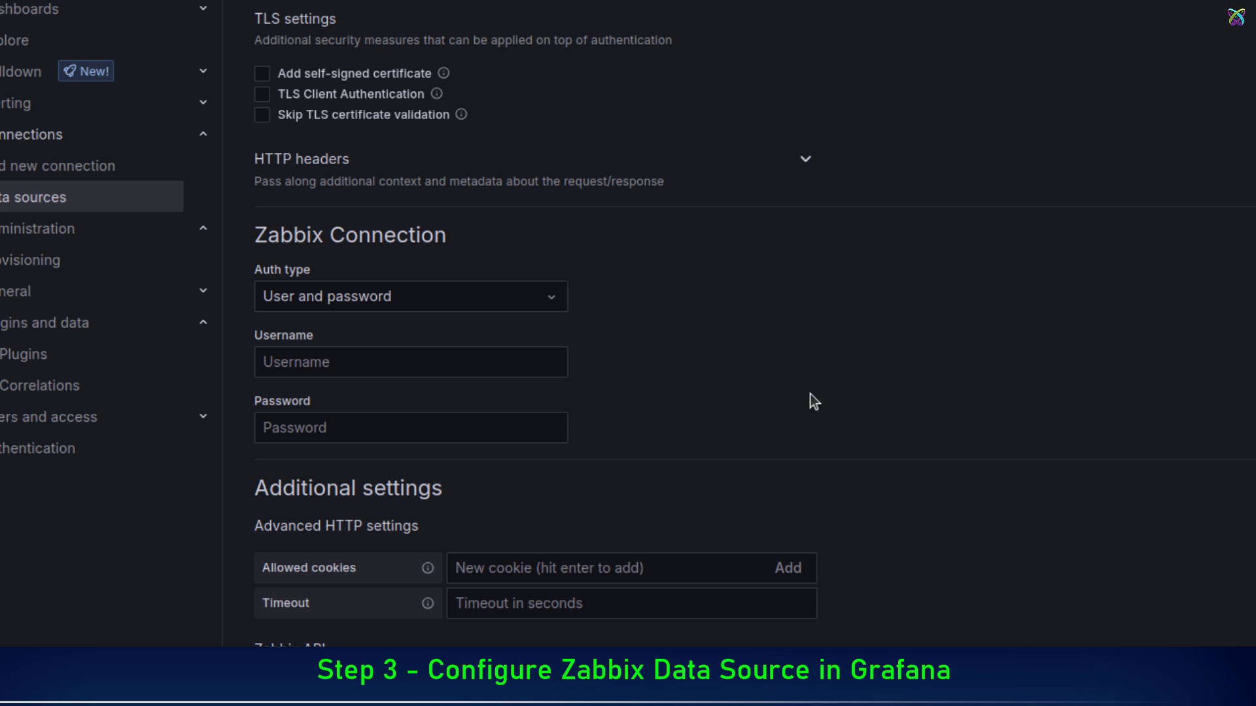
left_click_drag(261, 232, 487, 240)
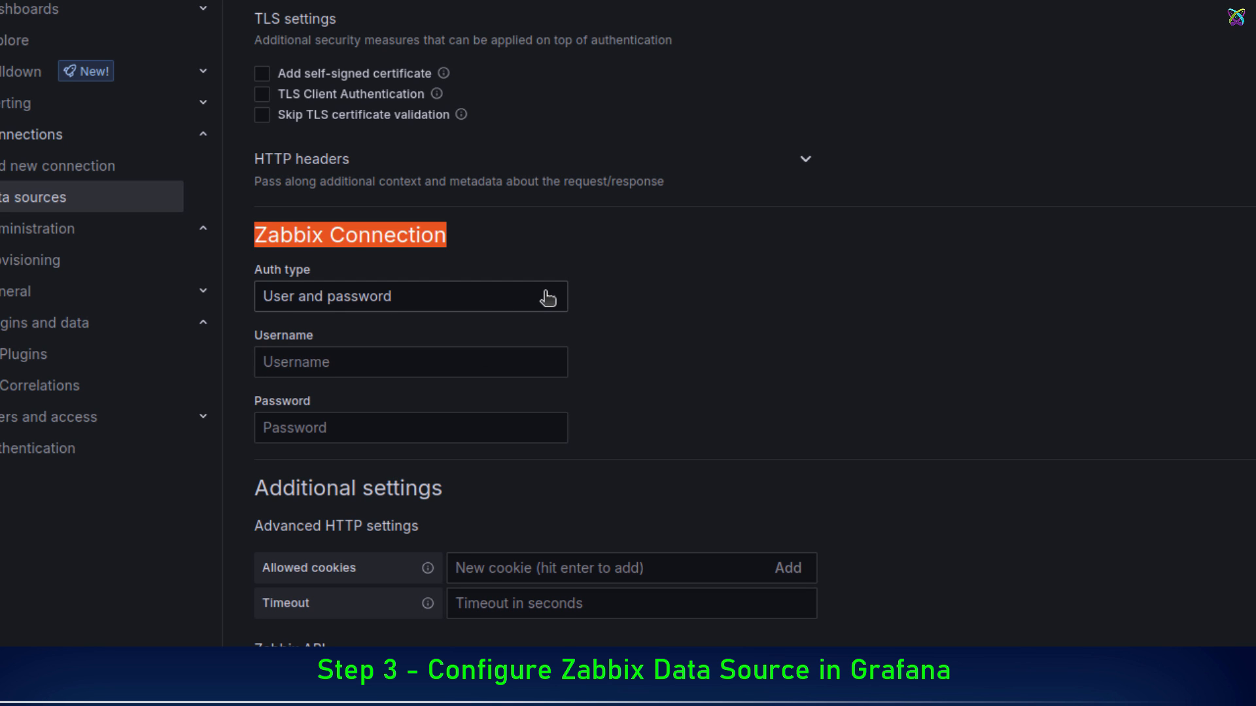
left_click(513, 355)
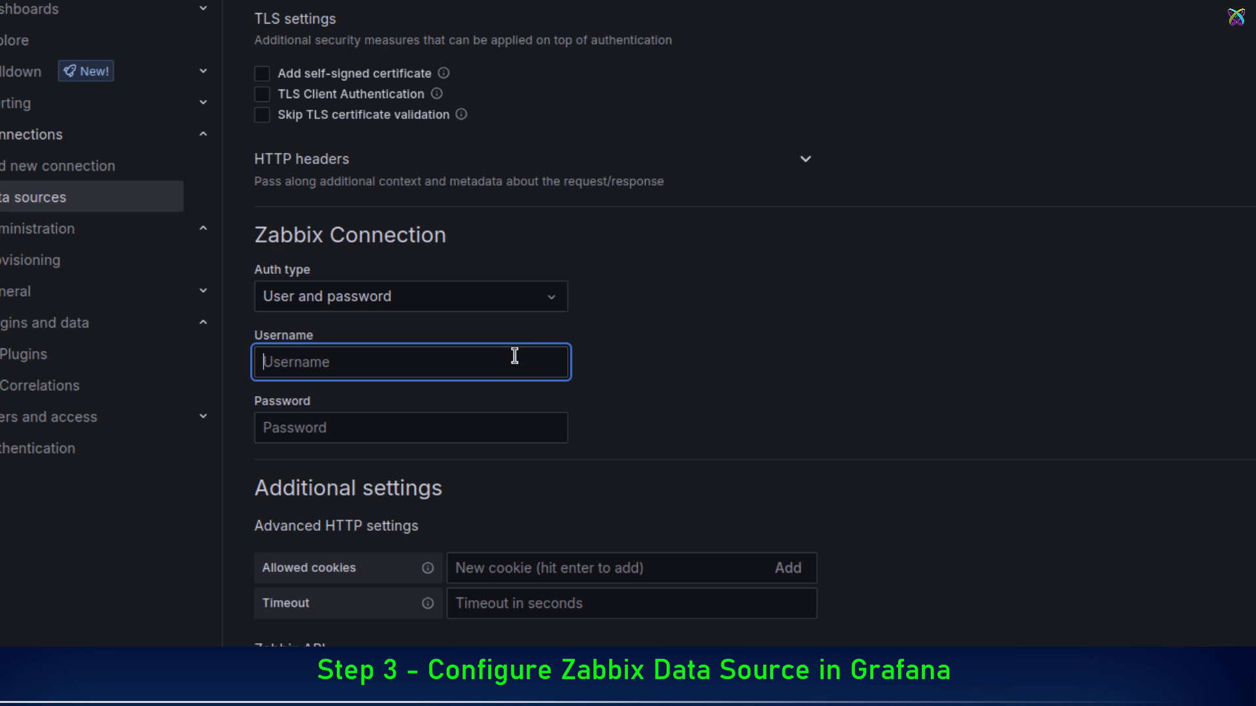
type("Admin")
key("Tab")
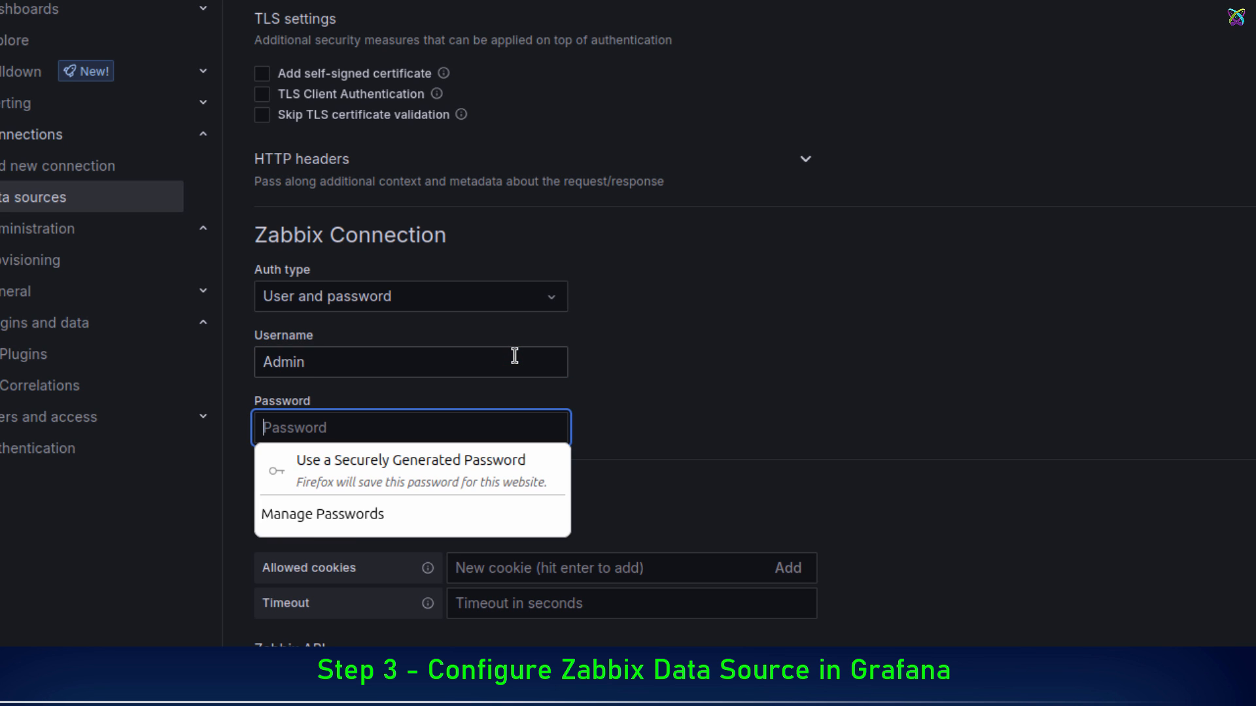
type("•••••••")
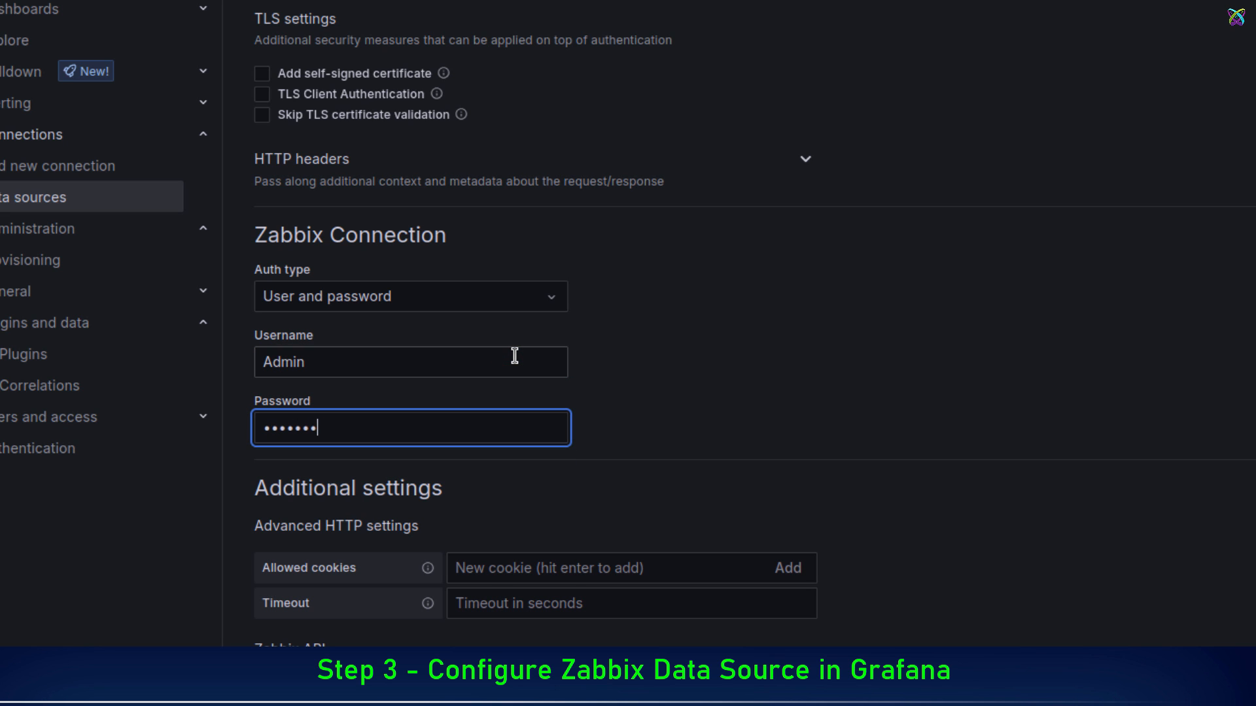
type("••••")
Step: Save and test the Zabbix-Data data source and check the connection test message
scroll(514, 356, "up", 2)
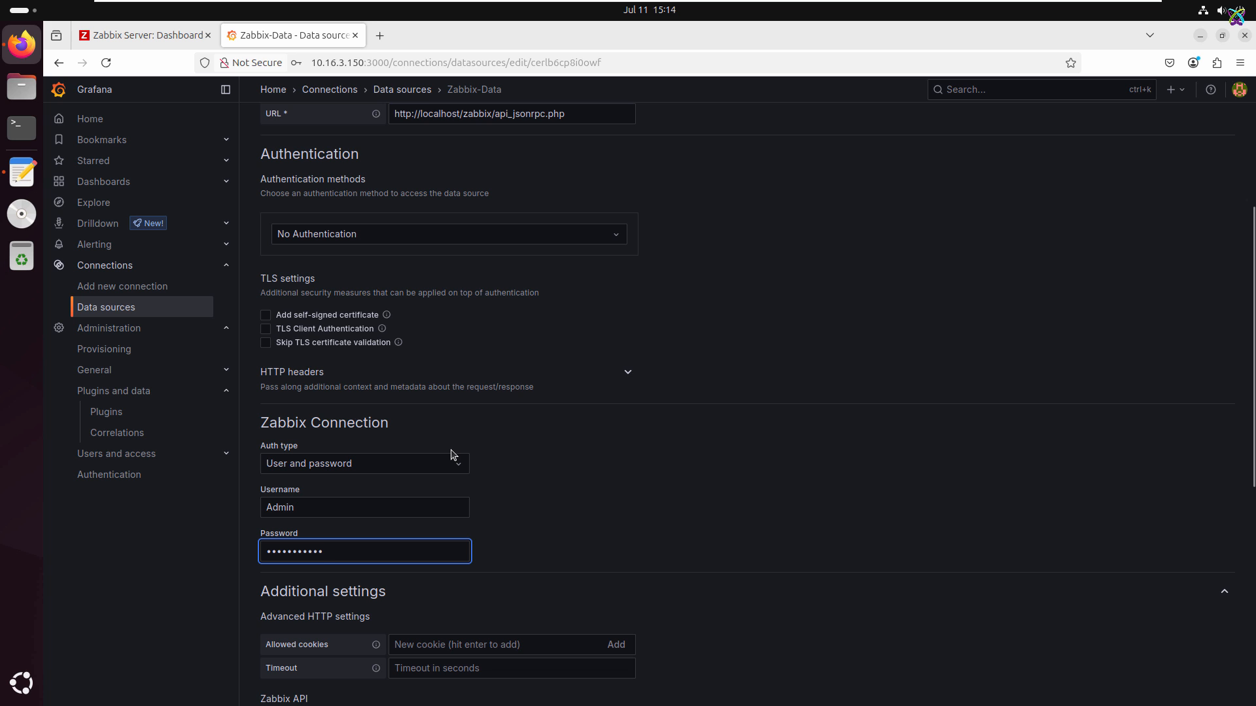
scroll(453, 454, "down", 7)
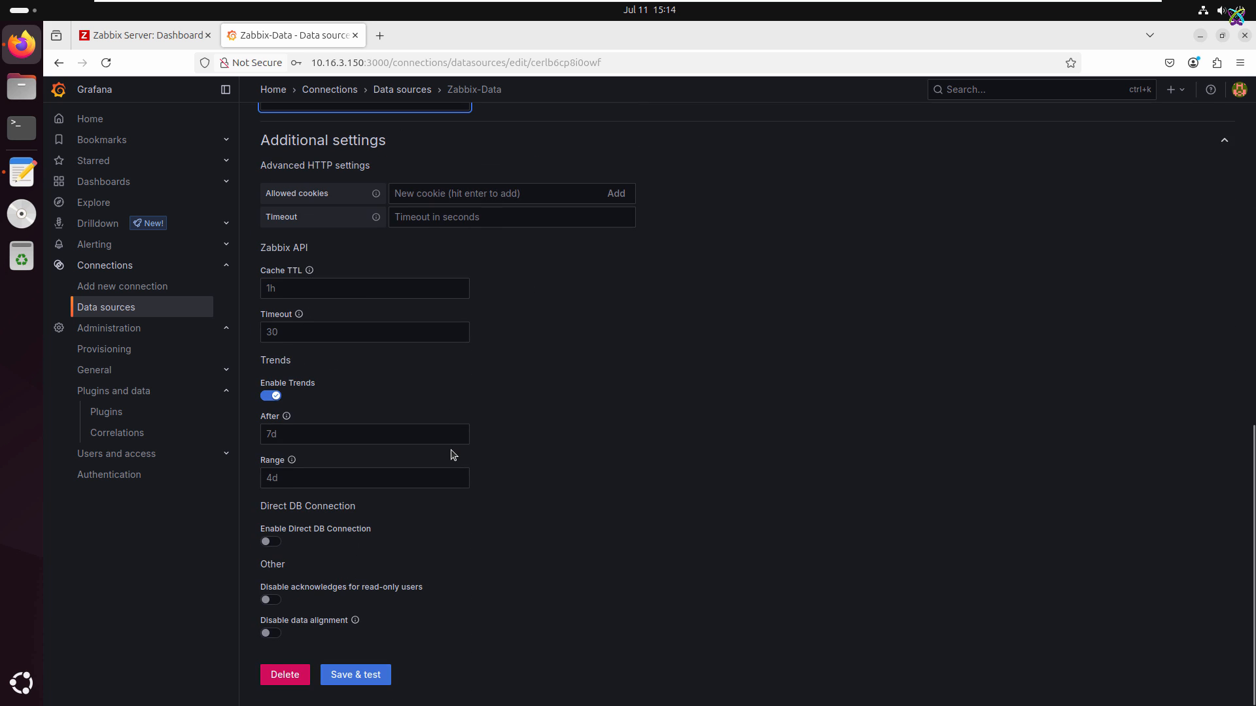
left_click(369, 677)
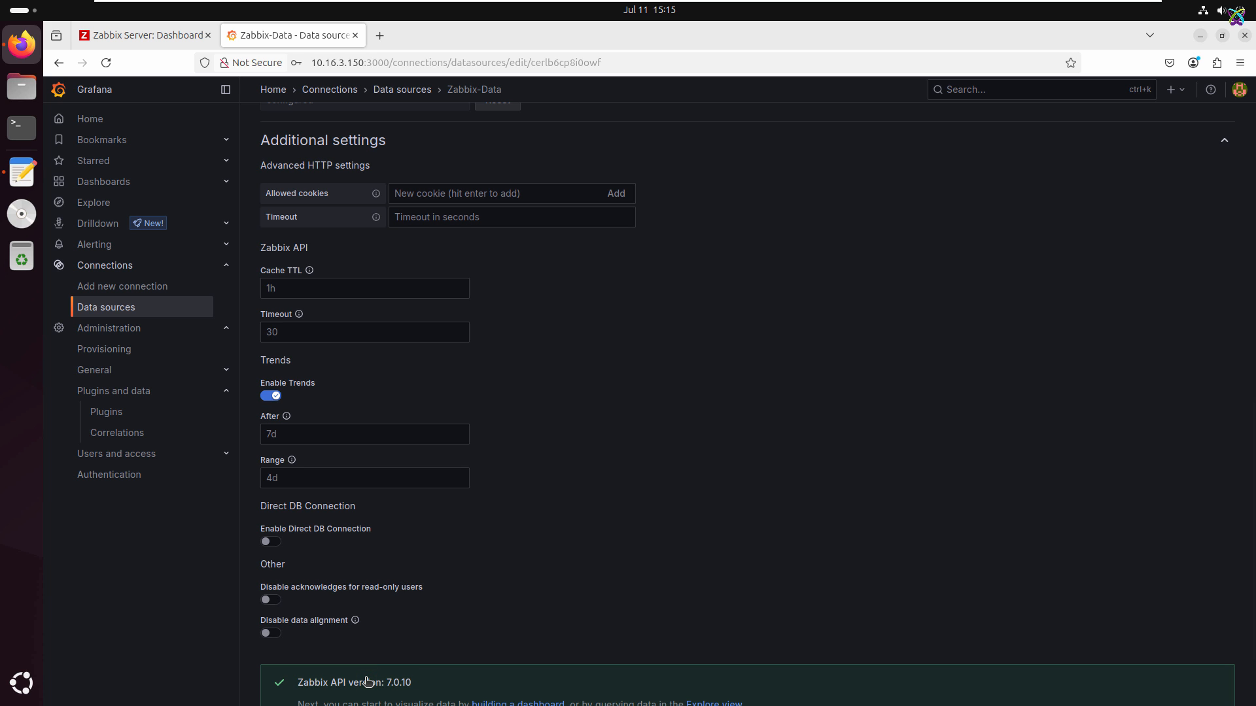
scroll(366, 680, "down", 2)
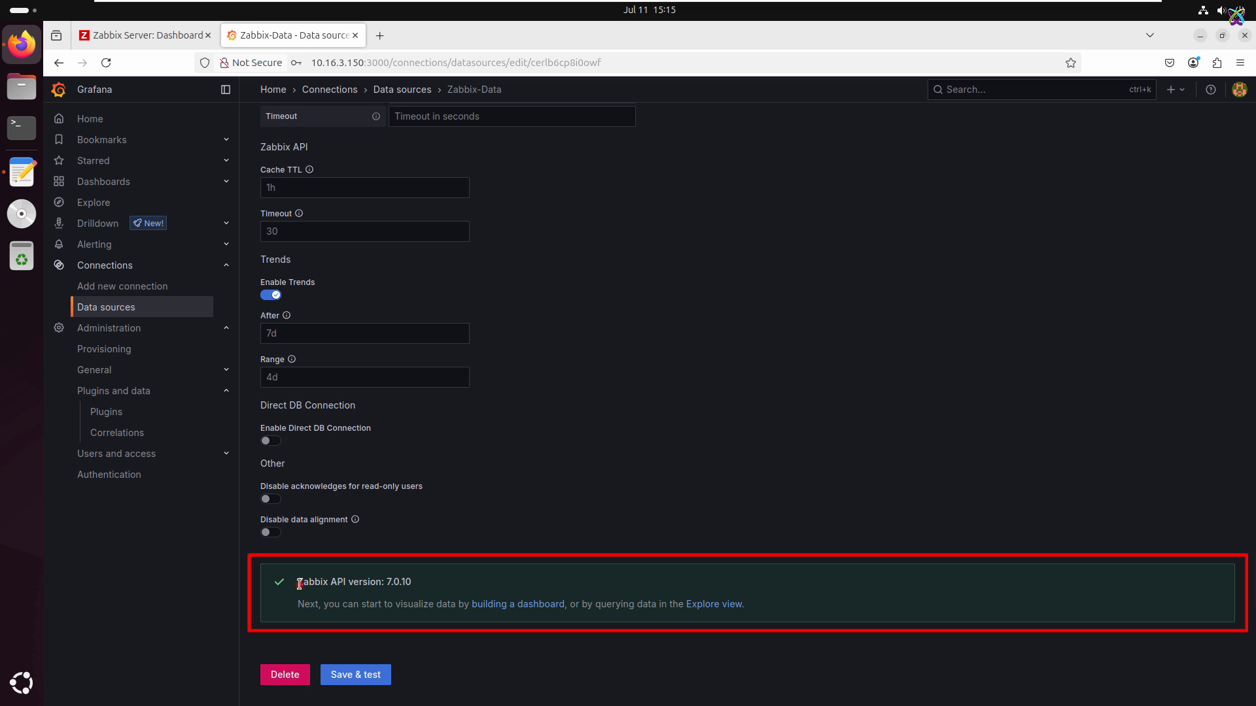
left_click_drag(299, 584, 771, 607)
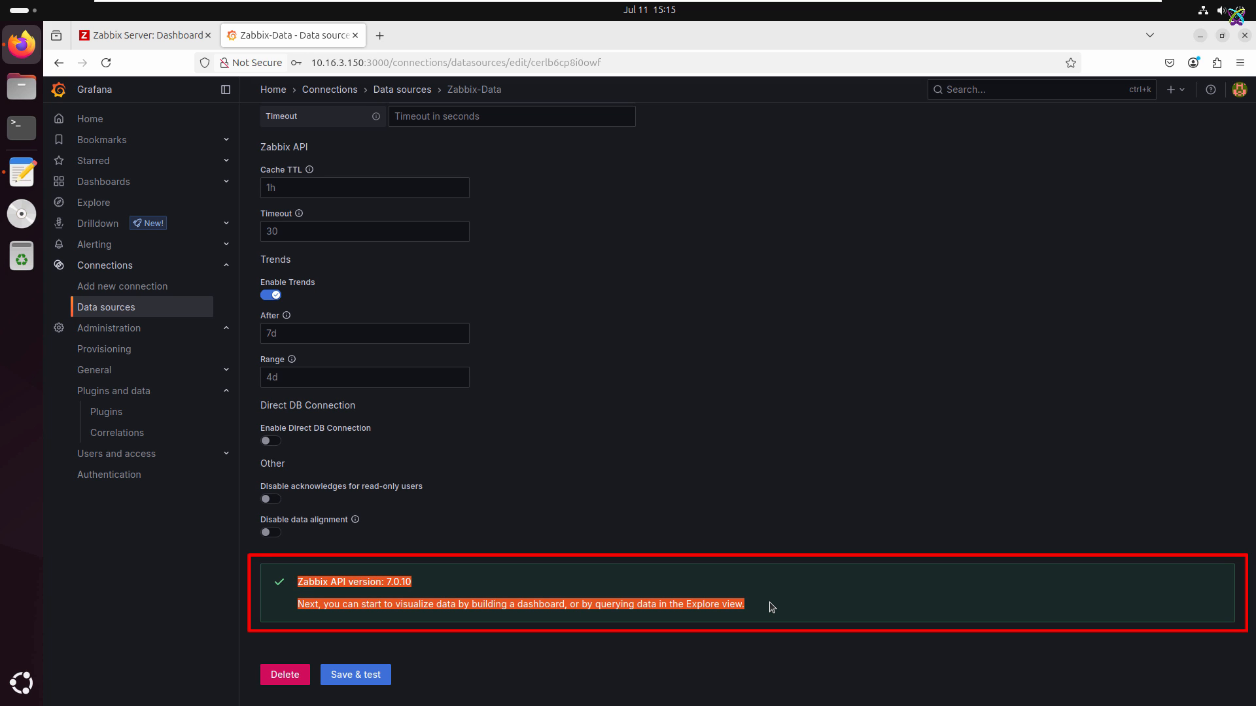
left_click(838, 609)
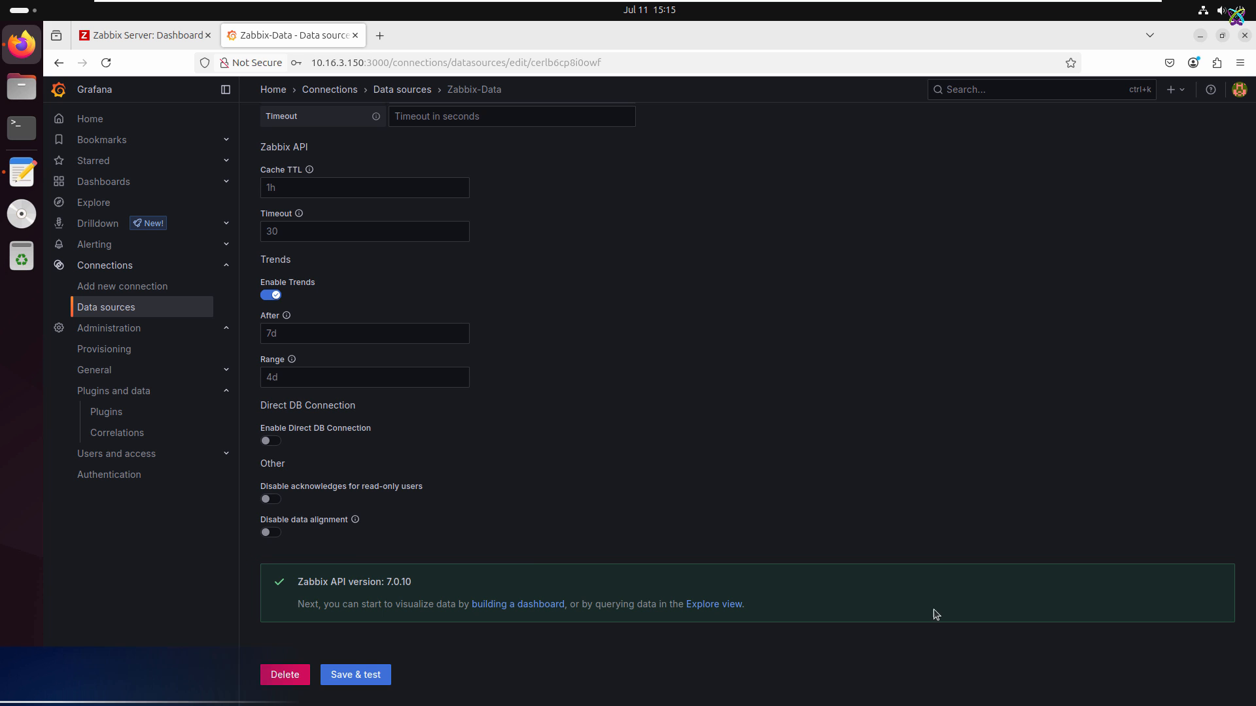
Step: Create a new dashboard and add a visualization that uses the Zabbix-Data data source
left_click(92, 189)
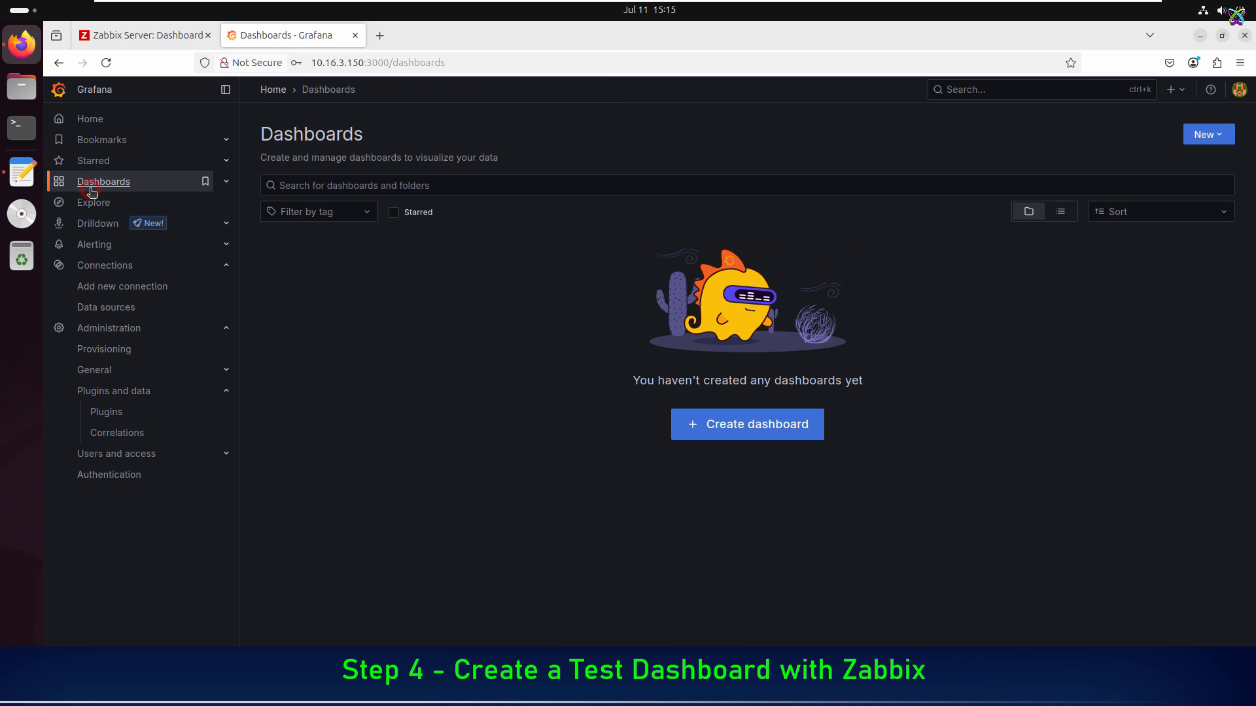
left_click(726, 425)
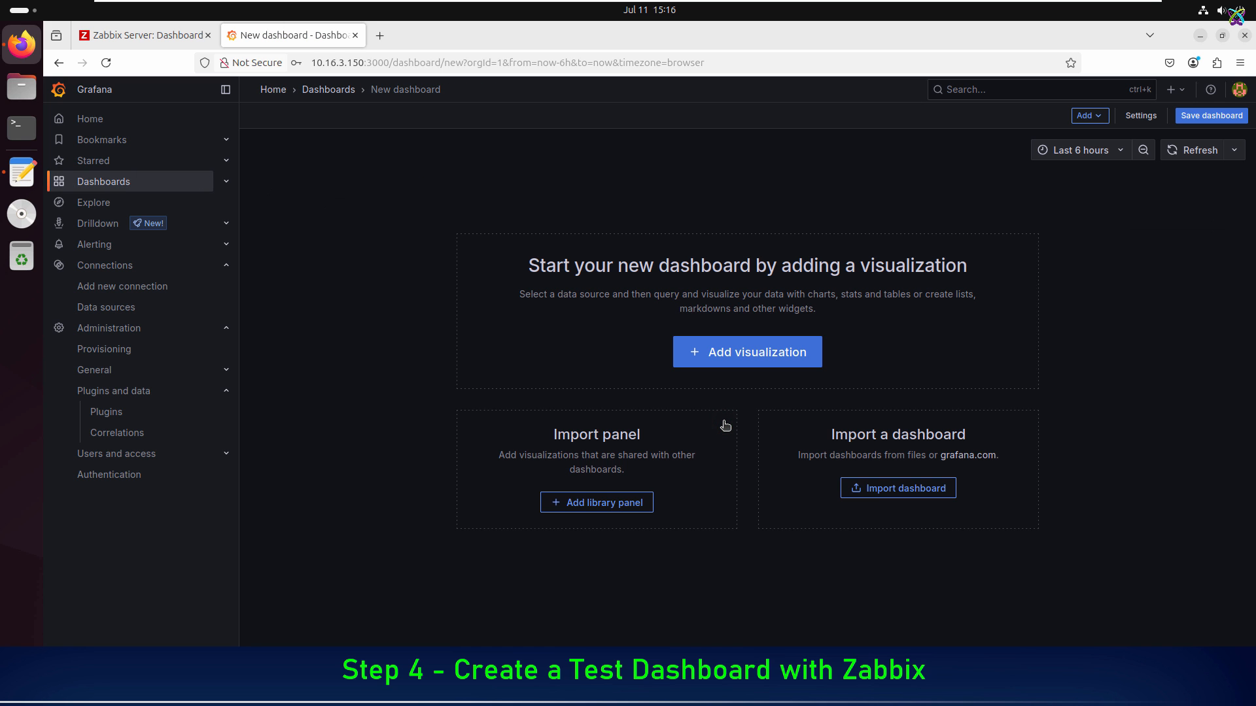
left_click(773, 347)
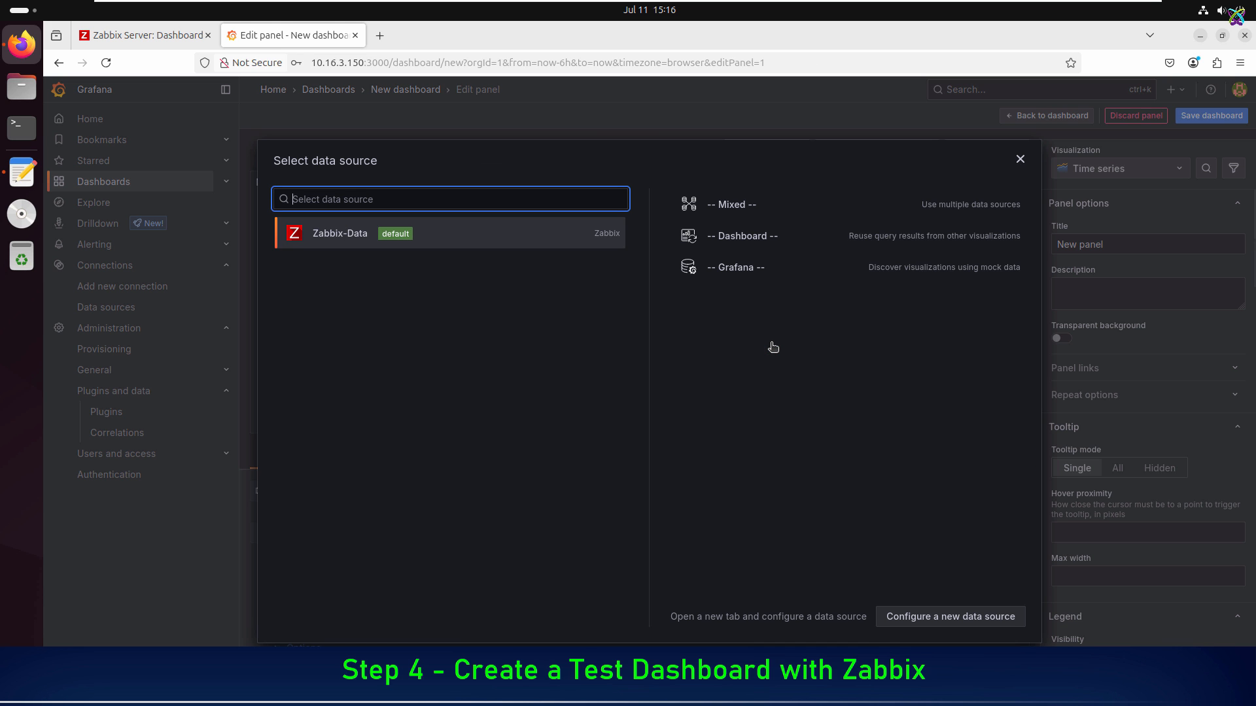
left_click(476, 243)
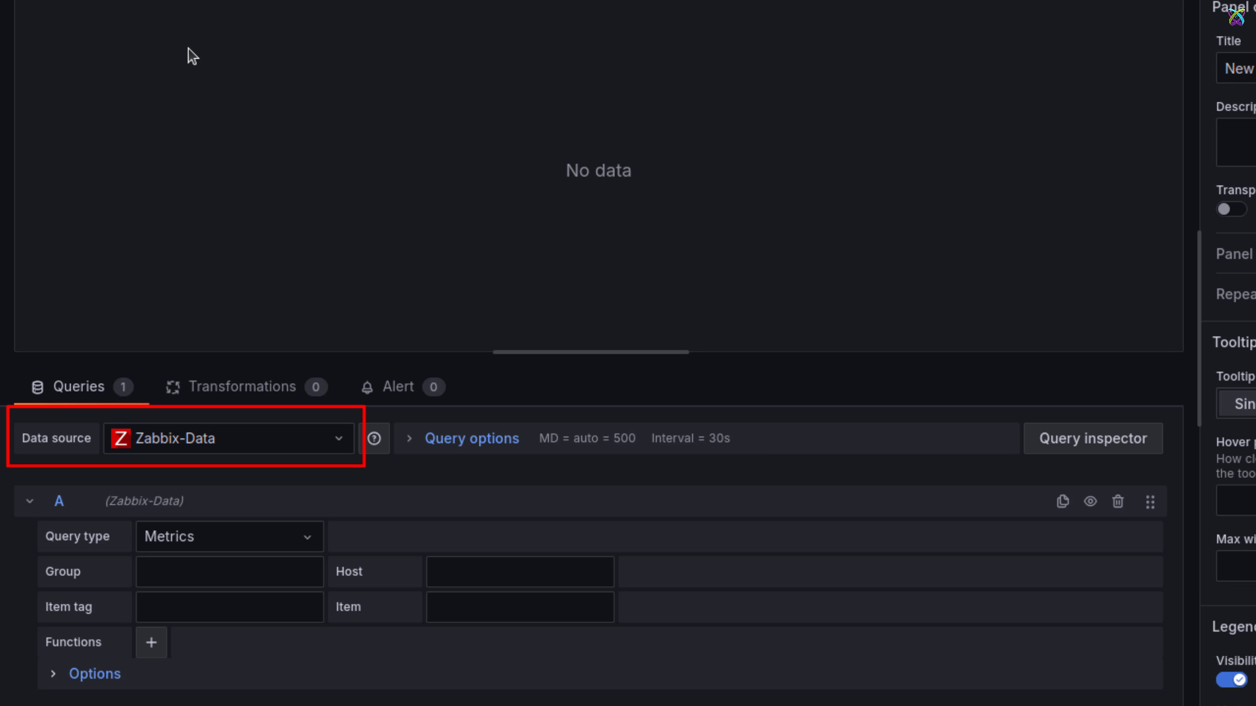
Step: Set query A's group to Zabbix servers and its host to Zabbix server
left_click(241, 571)
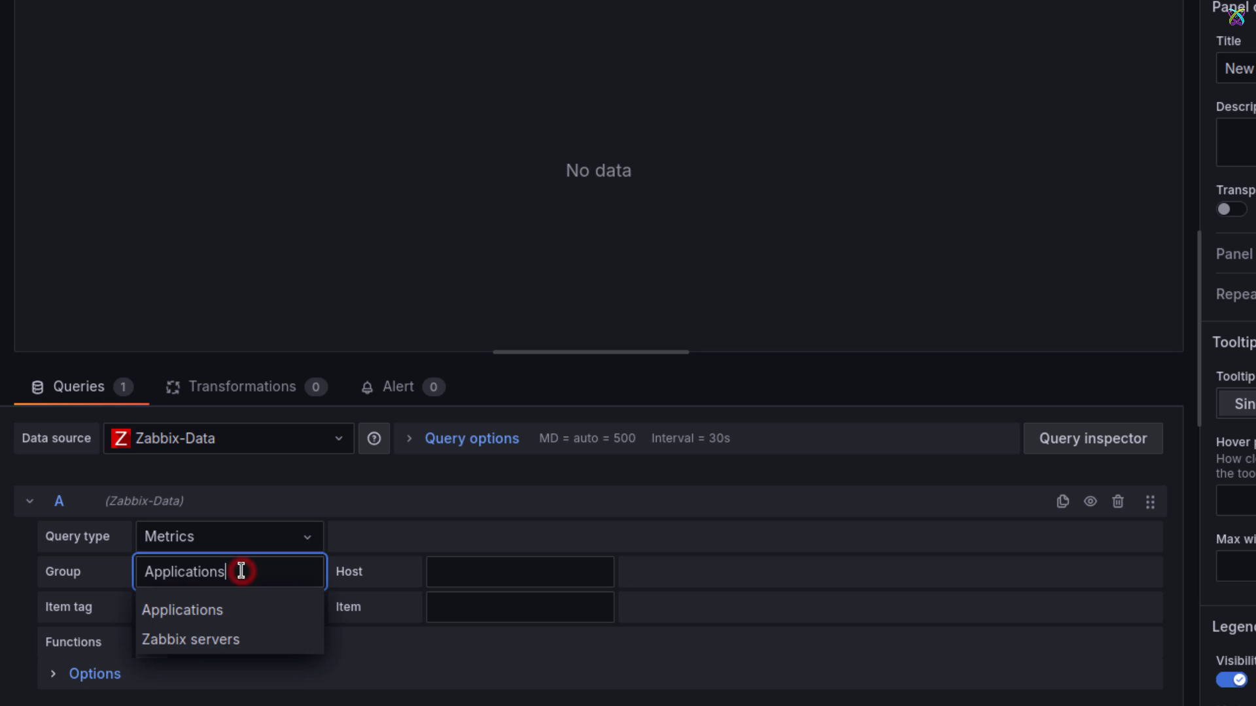
left_click(213, 638)
left_click(298, 584)
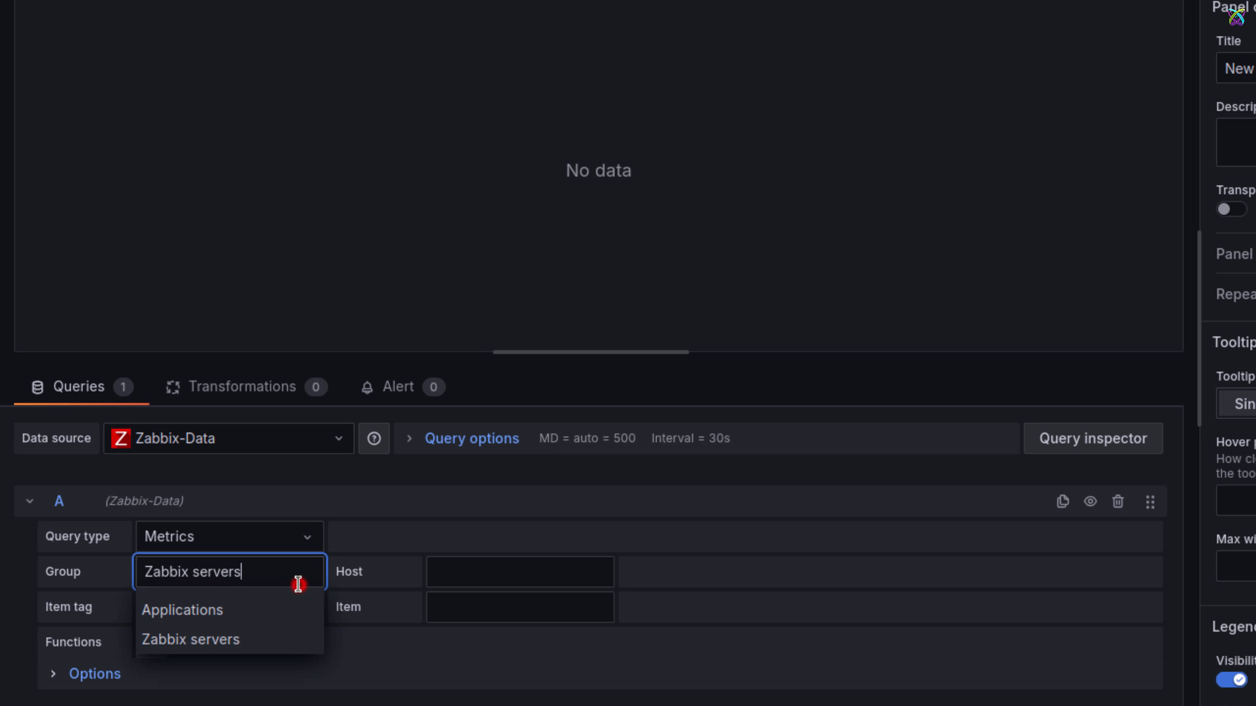
left_click(242, 634)
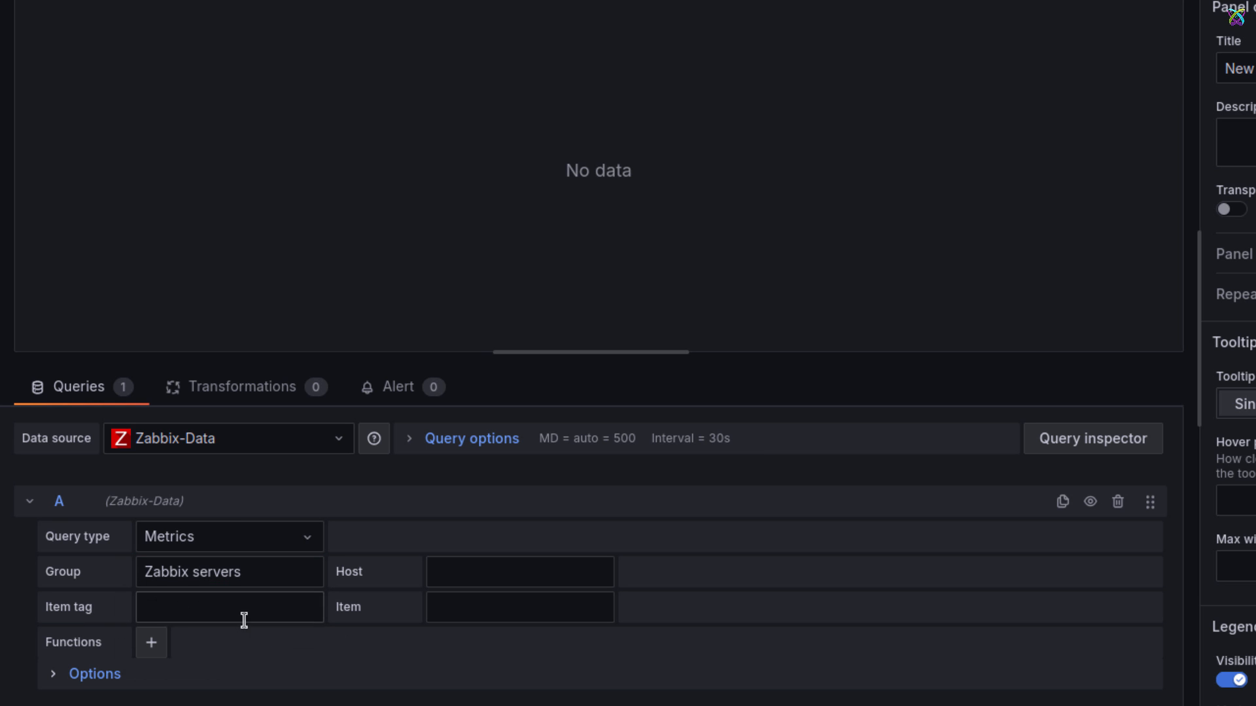
left_click(597, 578)
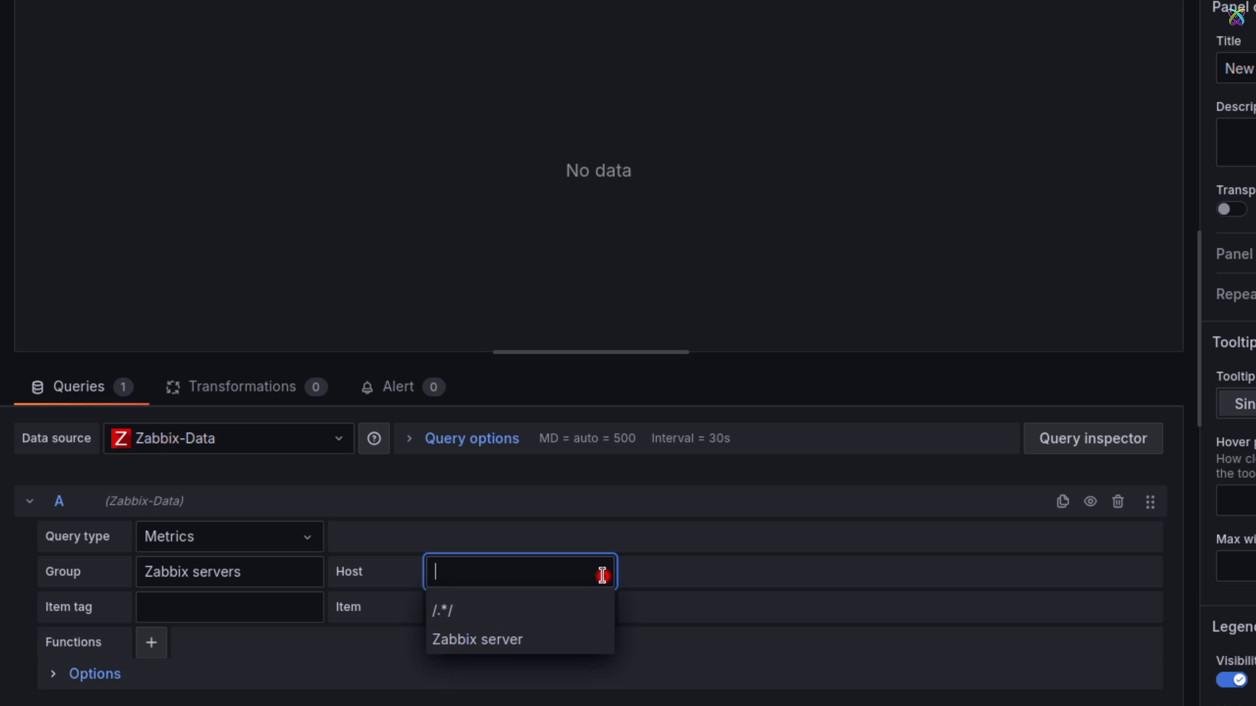
left_click(507, 639)
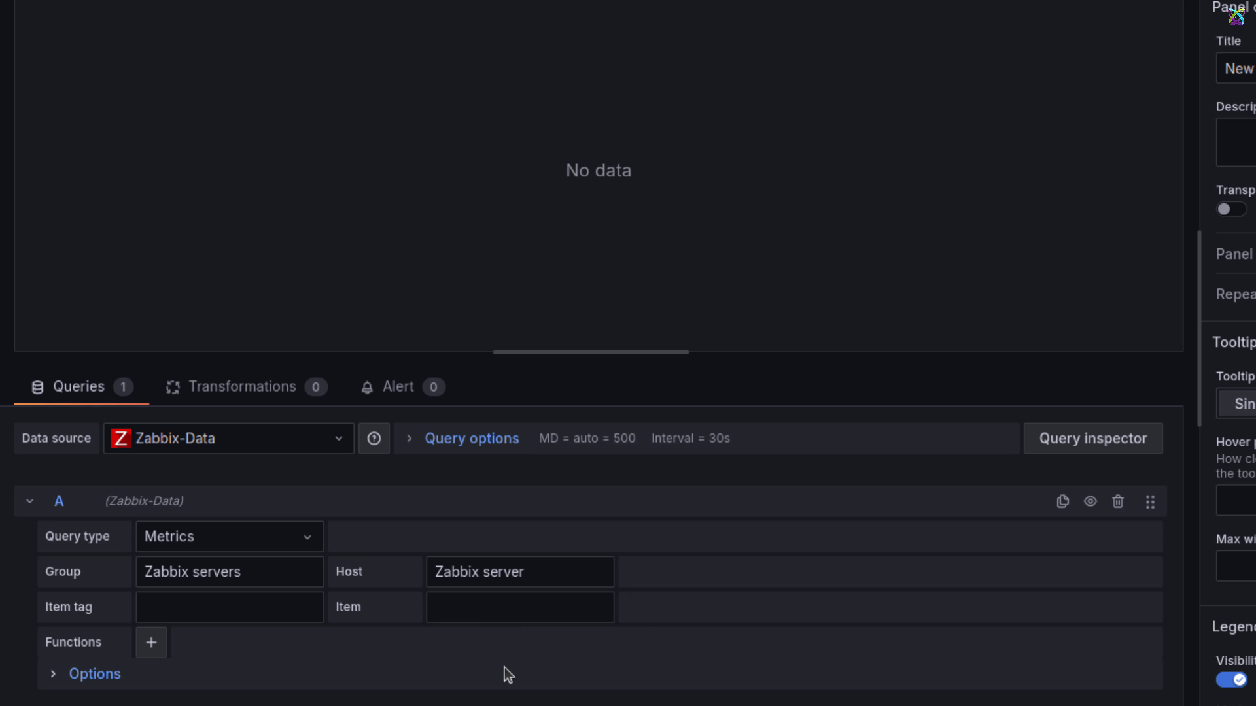
Step: Set query A's item tag to component: memory and its item to Available memory
left_click(309, 608)
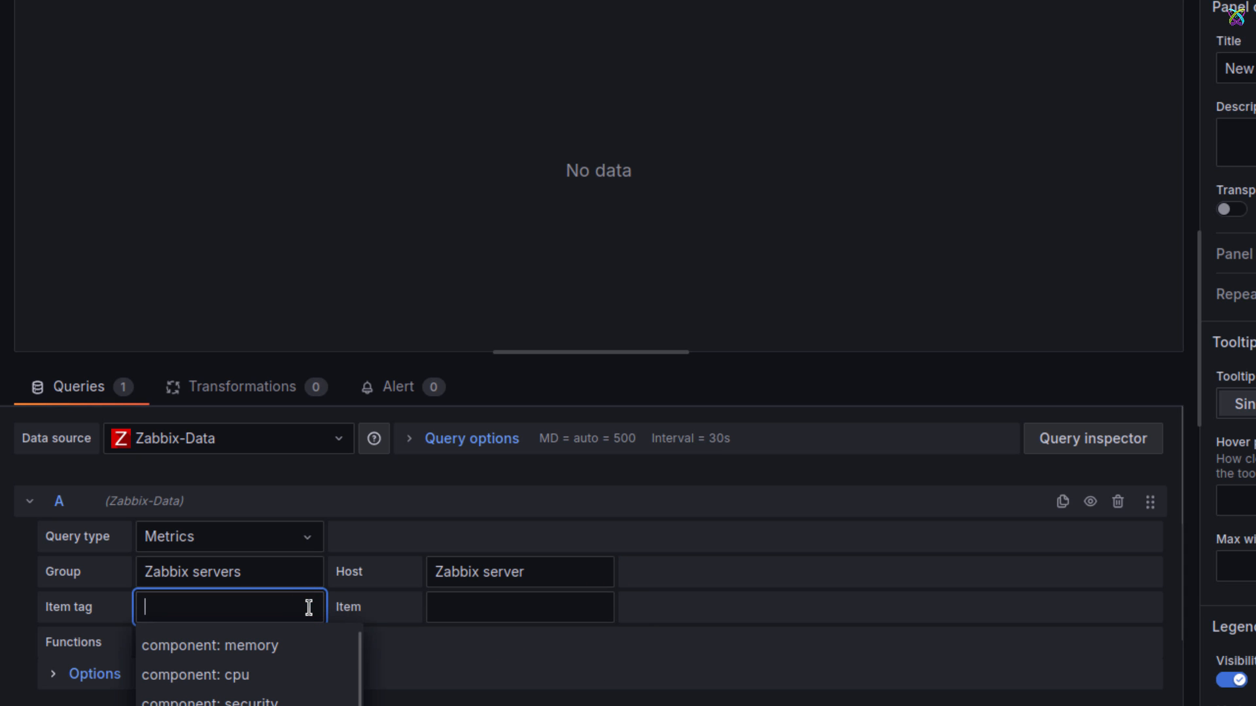
left_click(317, 648)
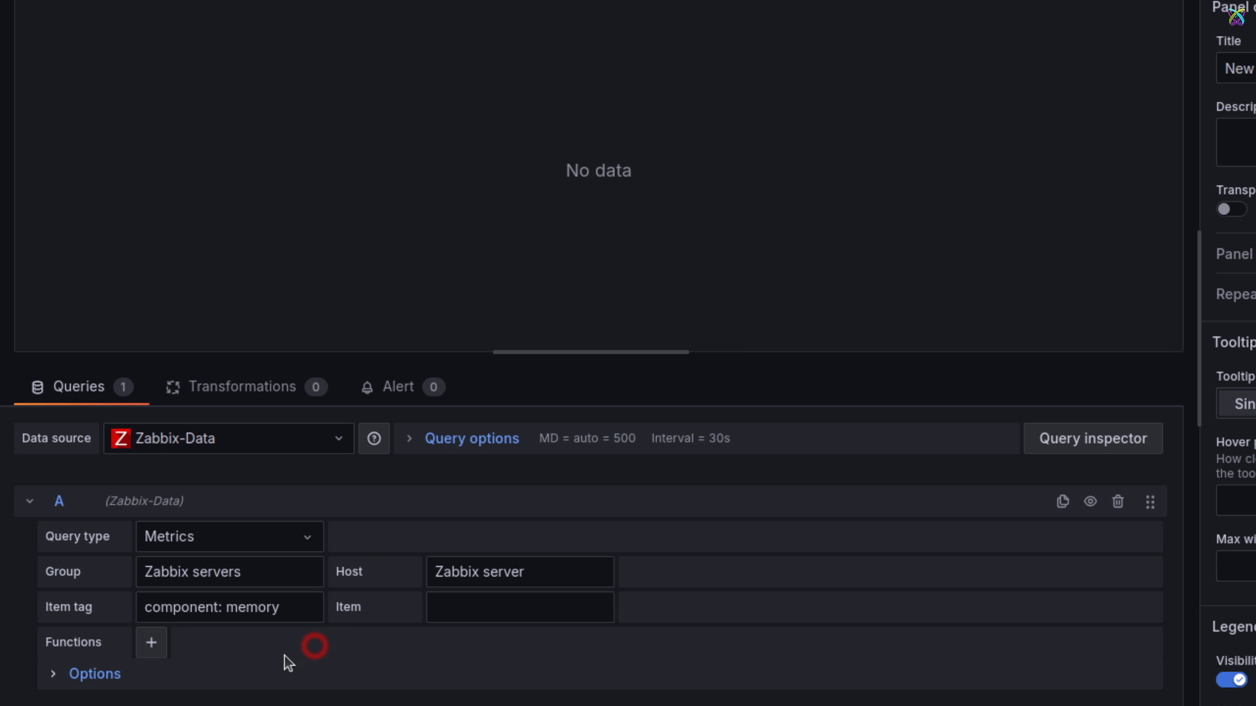
left_click(612, 600)
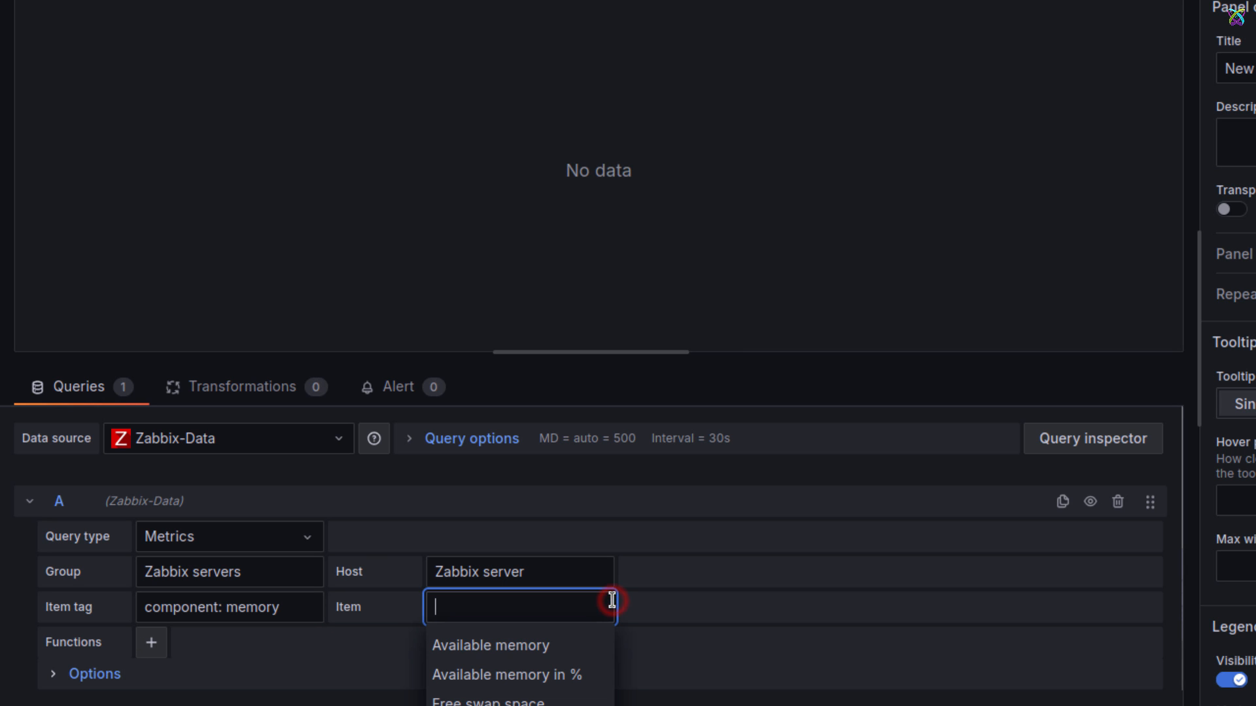
left_click(525, 646)
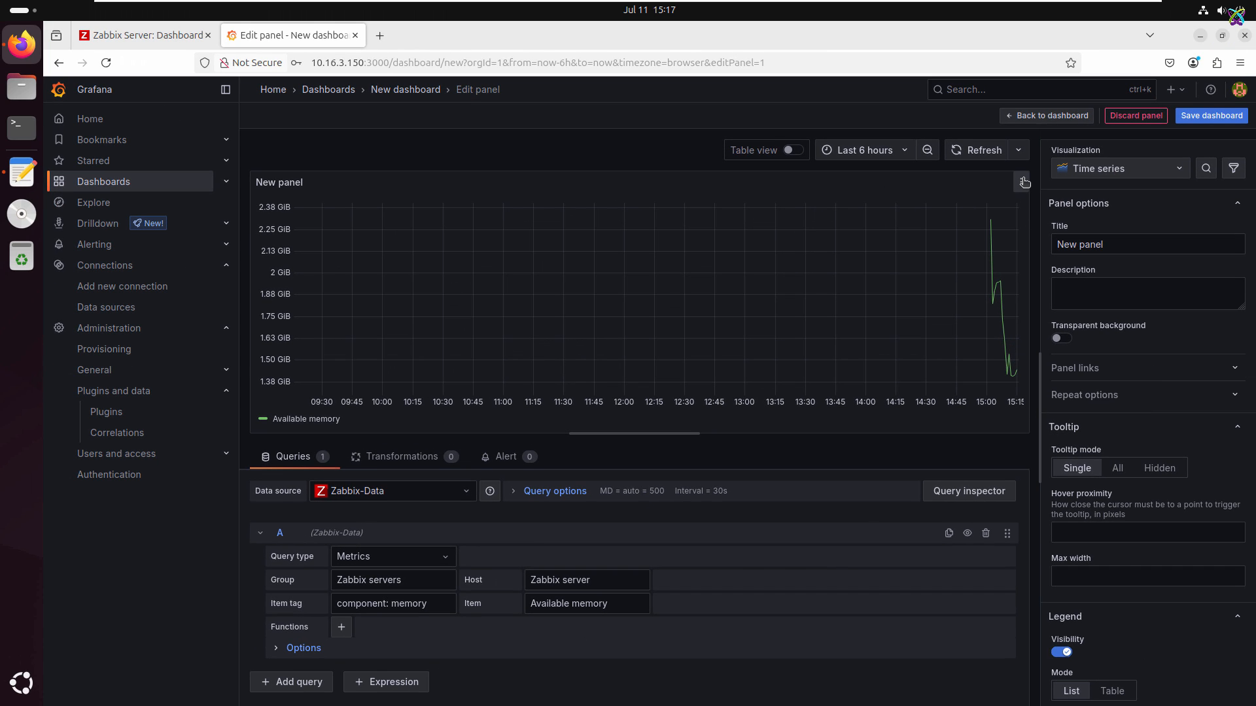
Step: Widen the panel options pane slightly and title the panel Available Memory
mouse_move(1032, 227)
left_mouse_down()
mouse_move(974, 230)
mouse_move(1019, 230)
left_mouse_up()
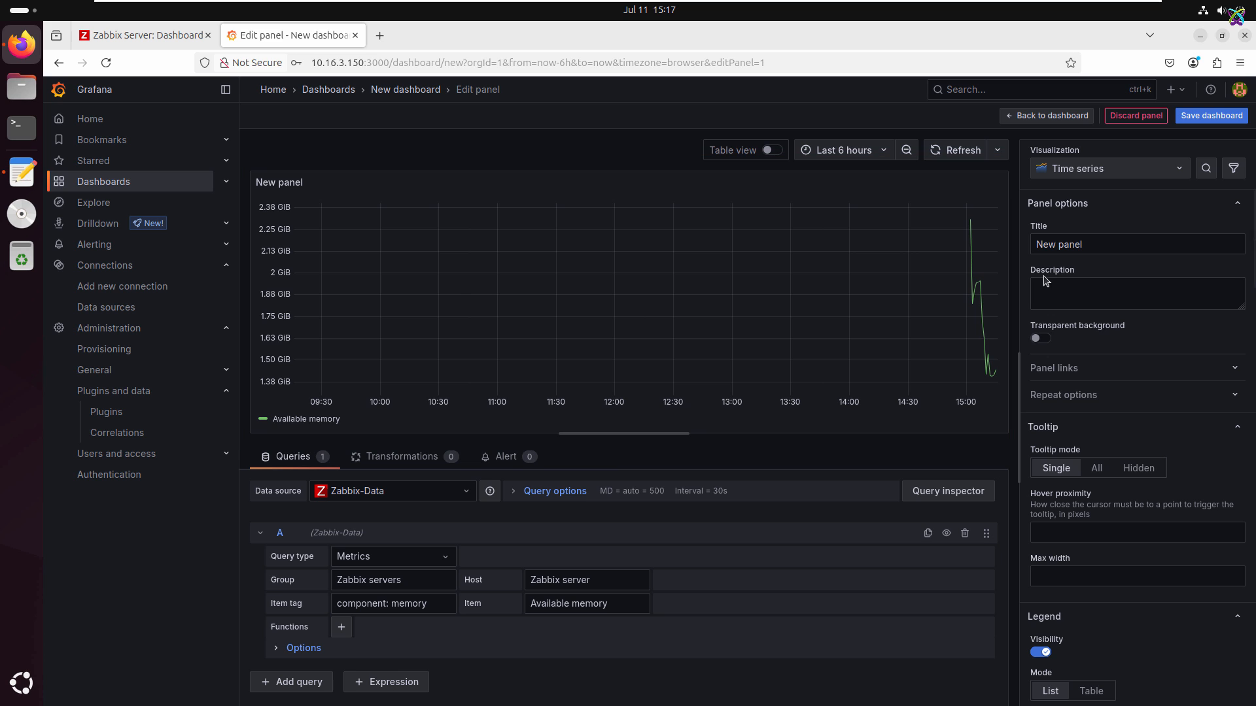
triple_click(1115, 244)
type("Av")
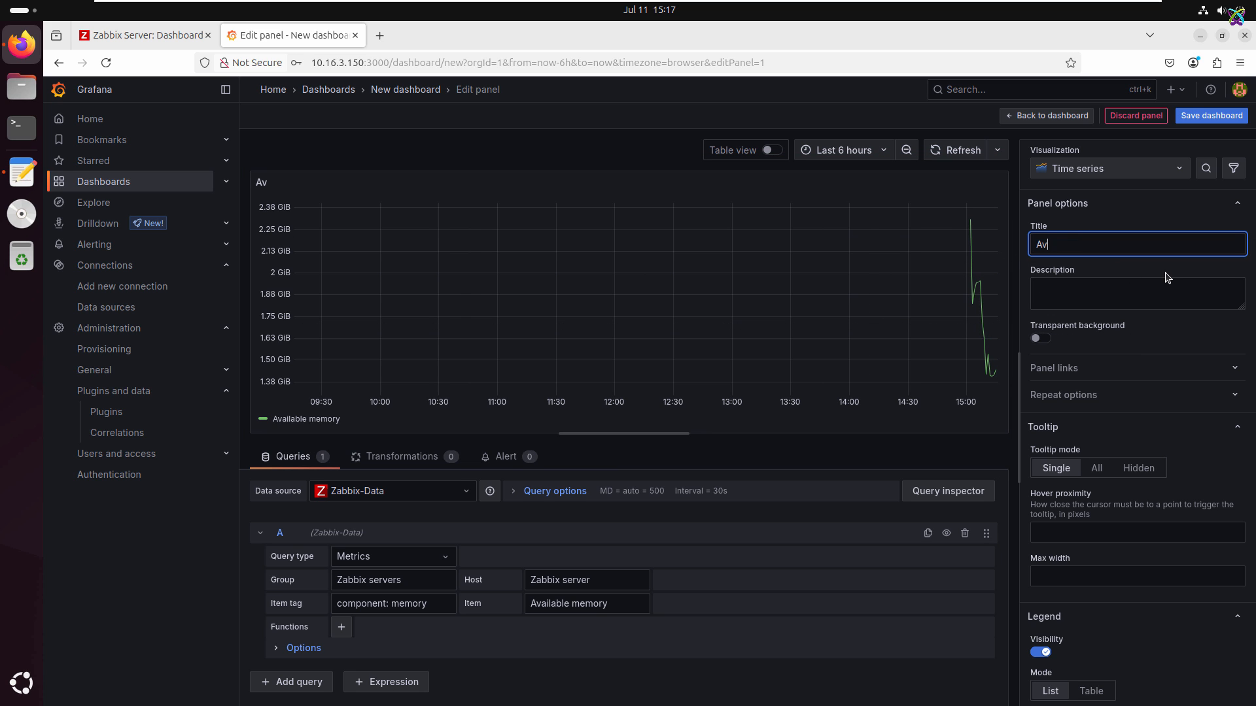
type("ailable Memory")
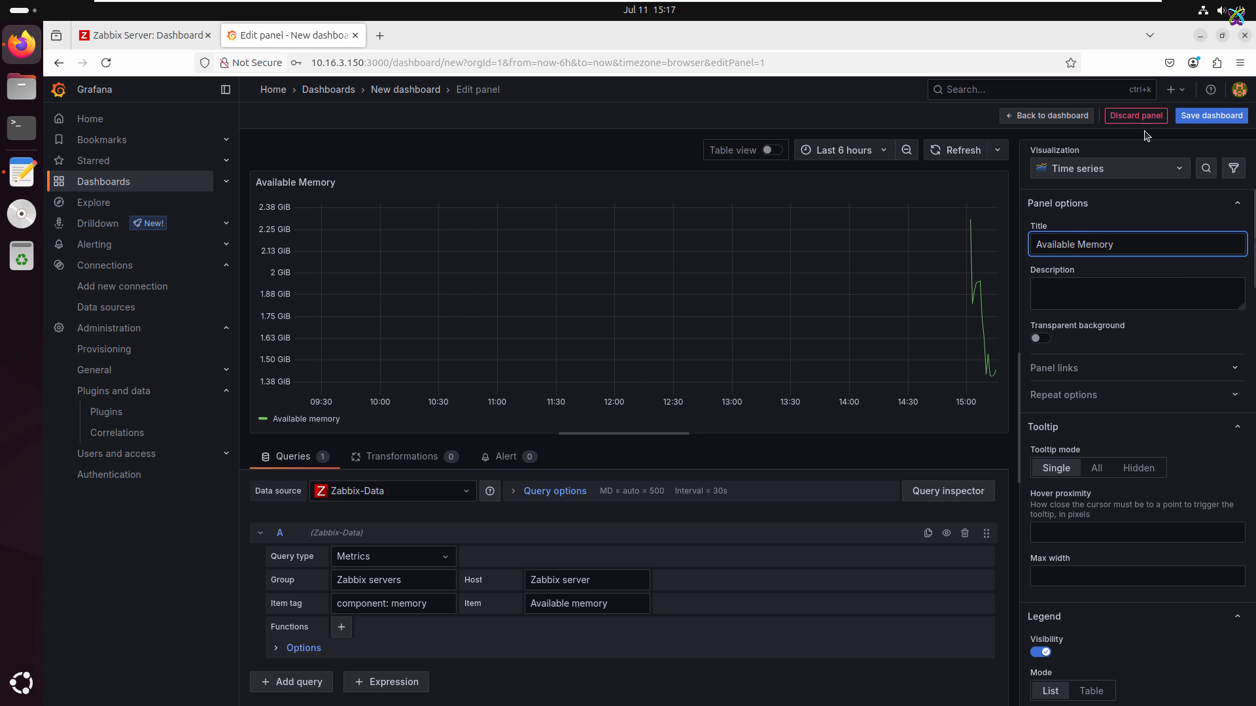
Step: Save the new dashboard with the title Dashboard and open it from the list of dashboards
left_click(1211, 116)
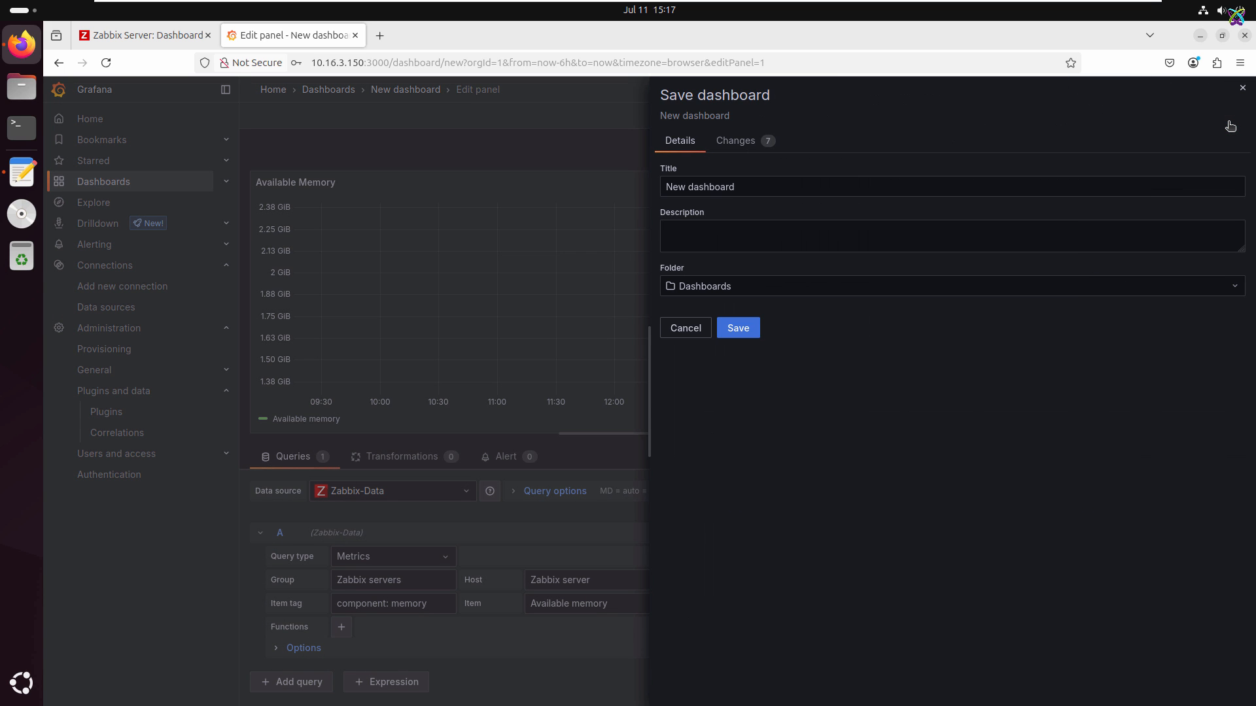
triple_click(793, 185)
left_click_drag(692, 187, 666, 187)
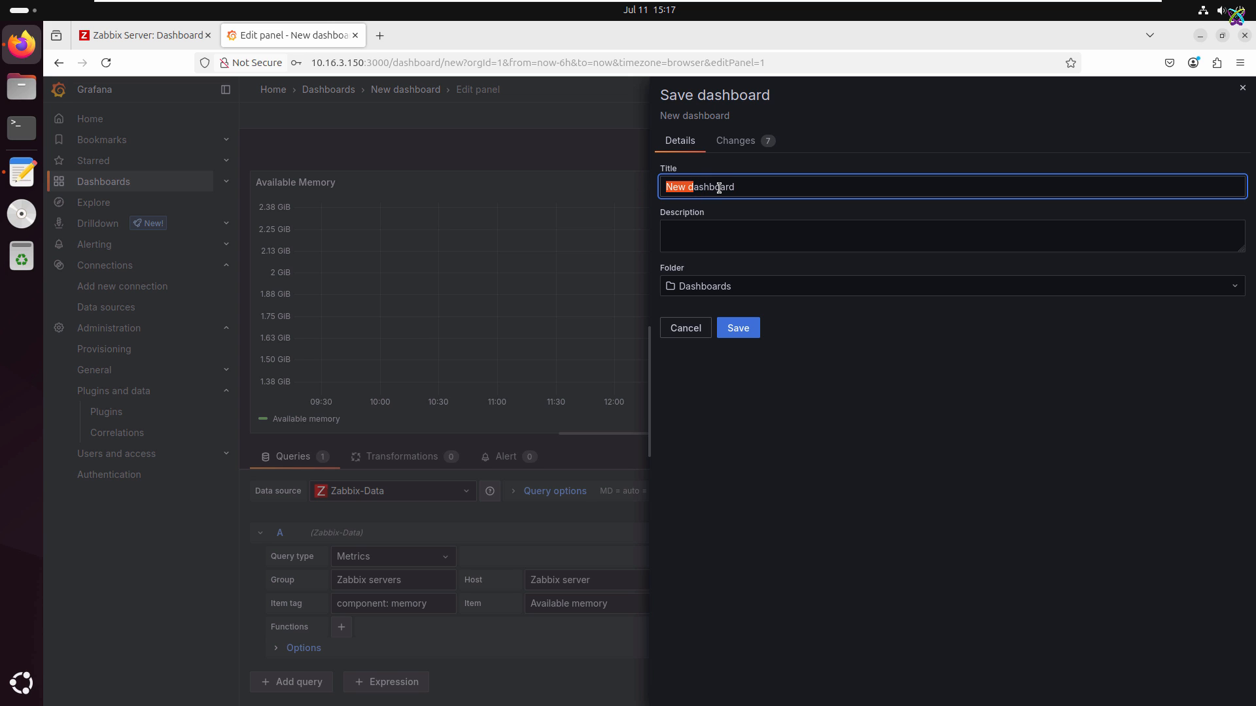
type("D")
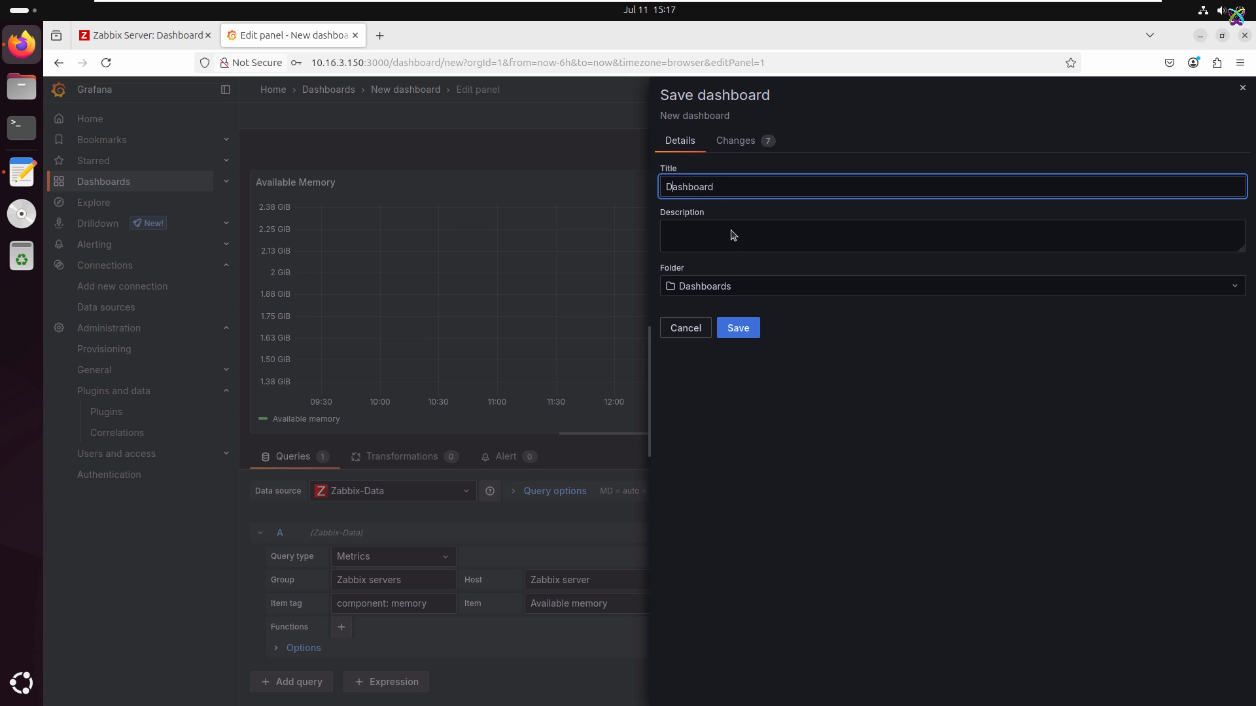
left_click(731, 327)
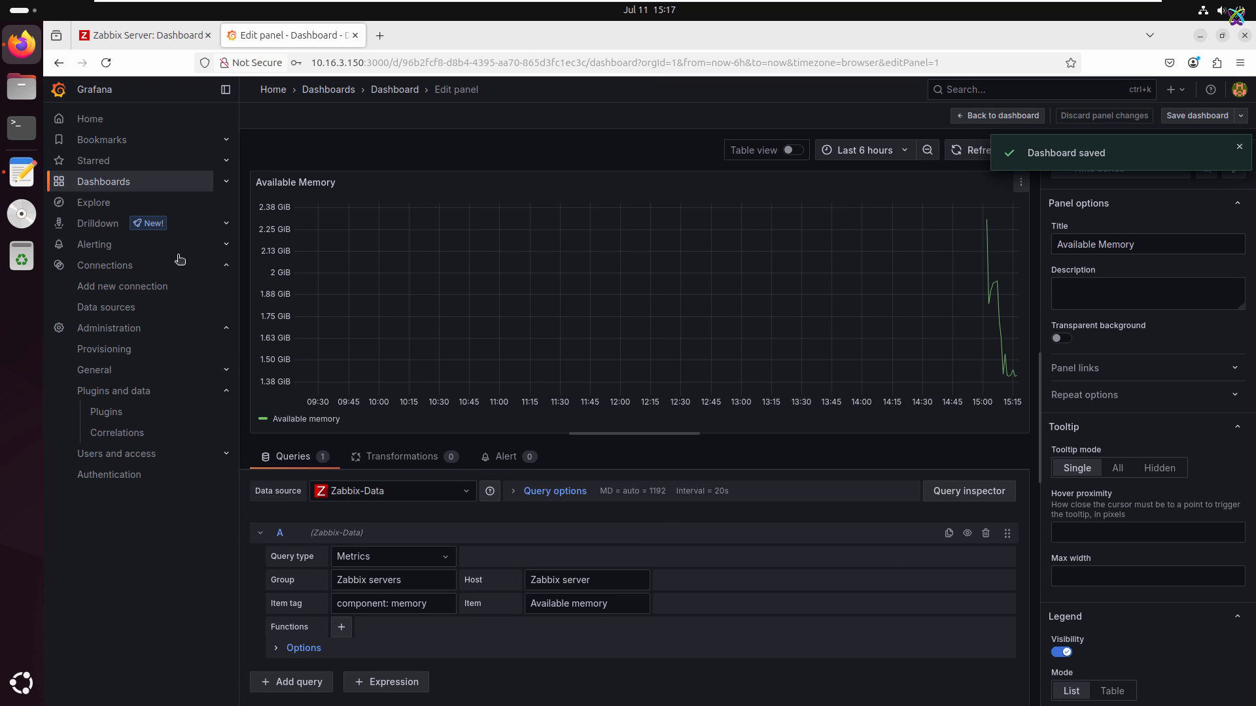
left_click(113, 186)
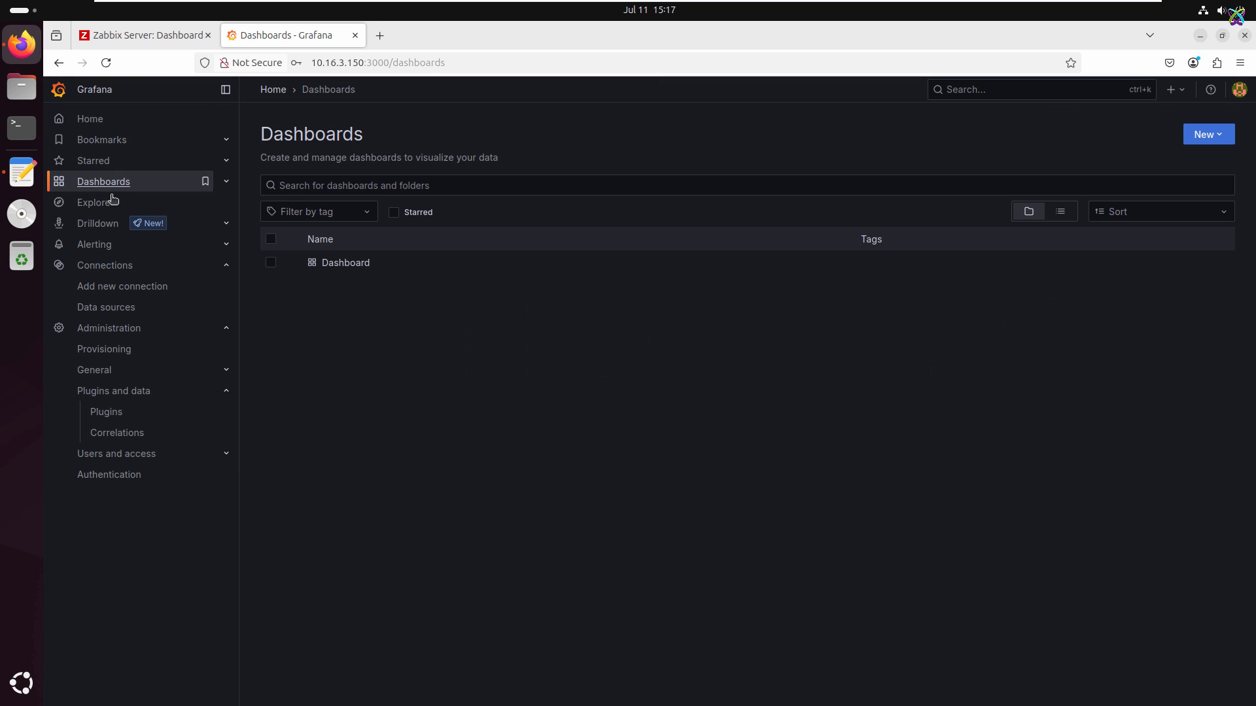
left_click(344, 264)
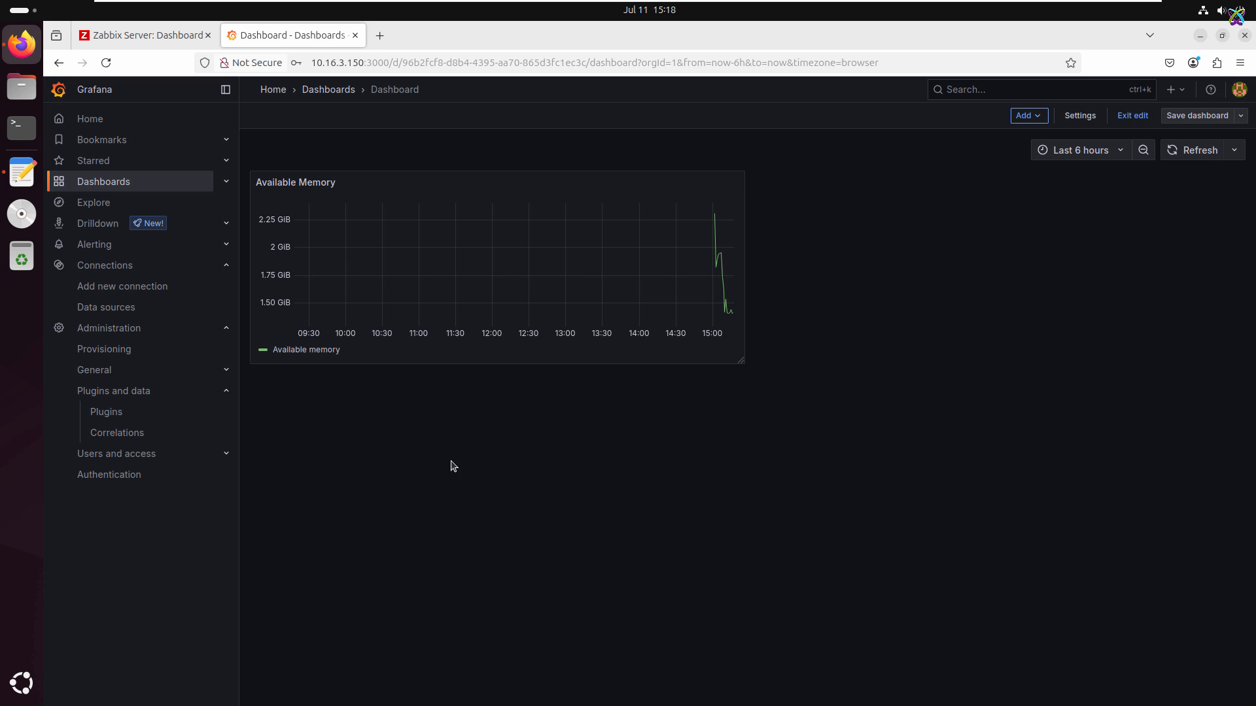